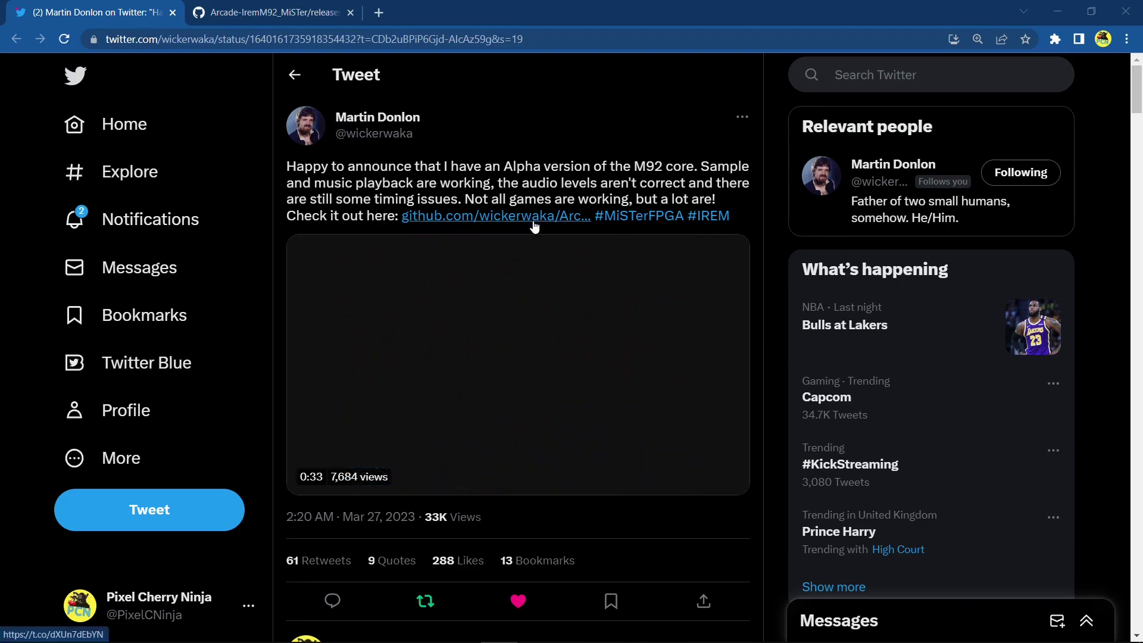
Switch to the Arcade-IremM92_MiSTer releases page on GitHub and look through the listed release files
click(262, 13)
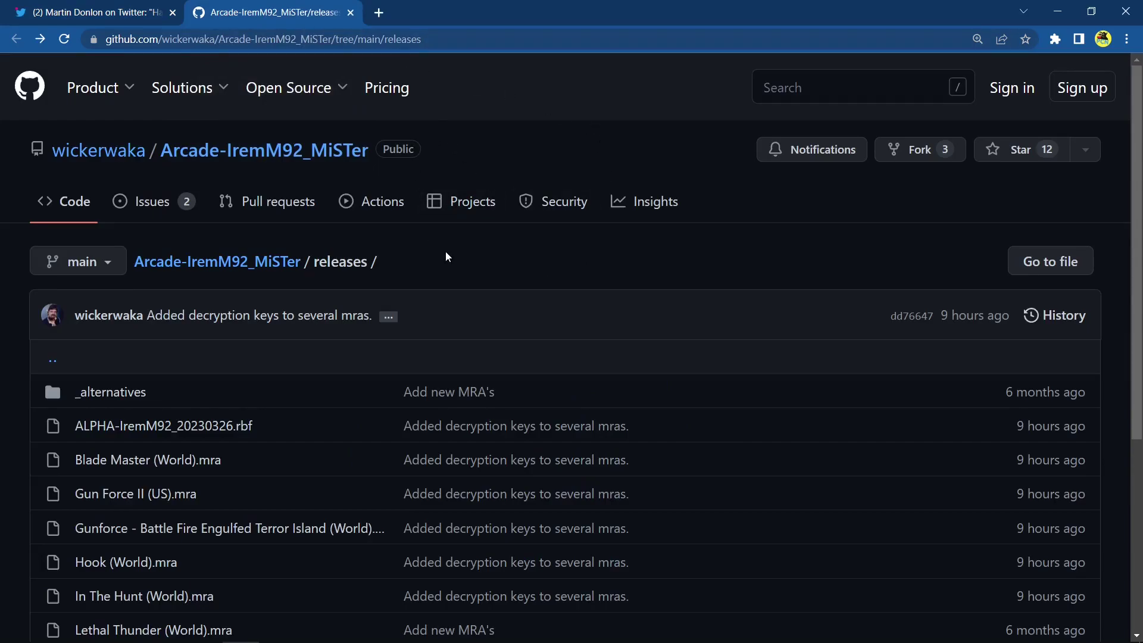
scroll(381, 281, down, 1)
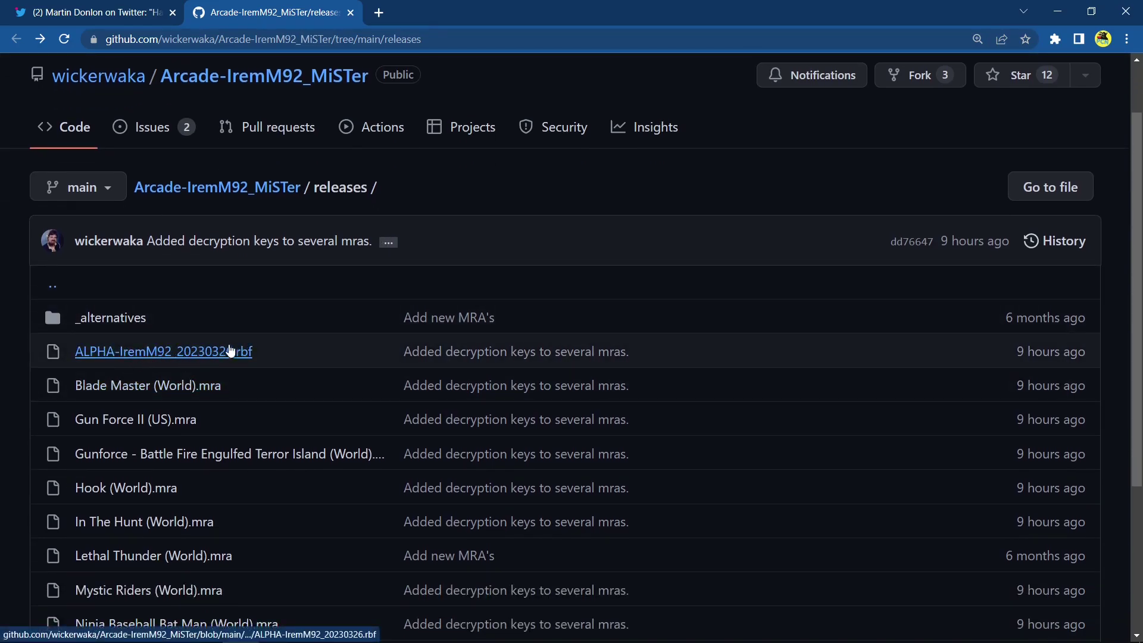
scroll(230, 351, down, 1)
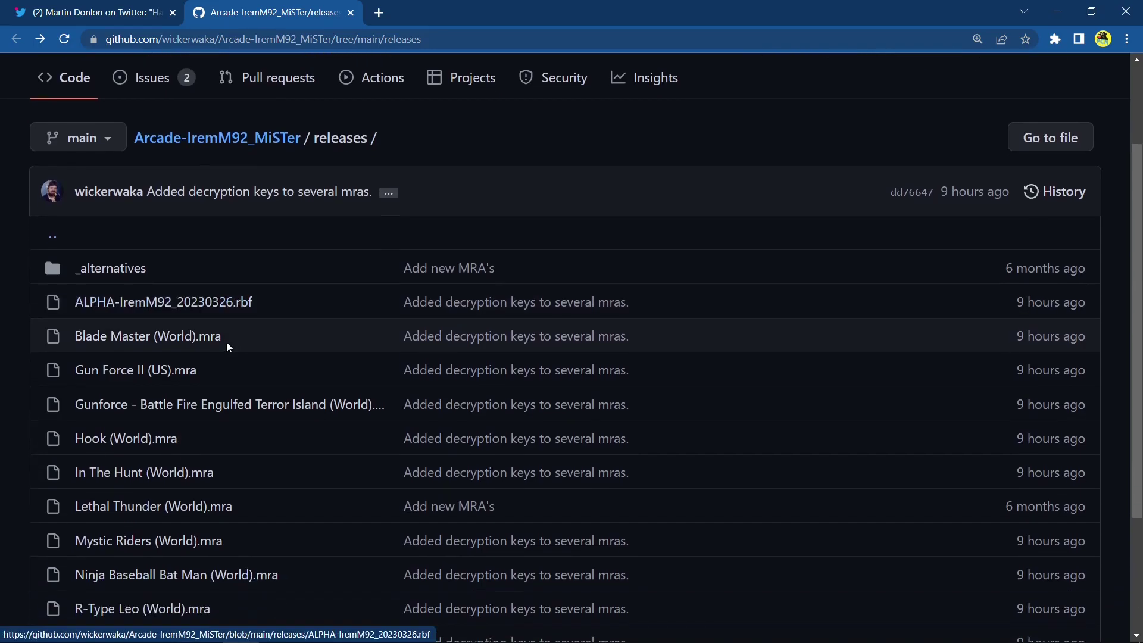
right_click(177, 306)
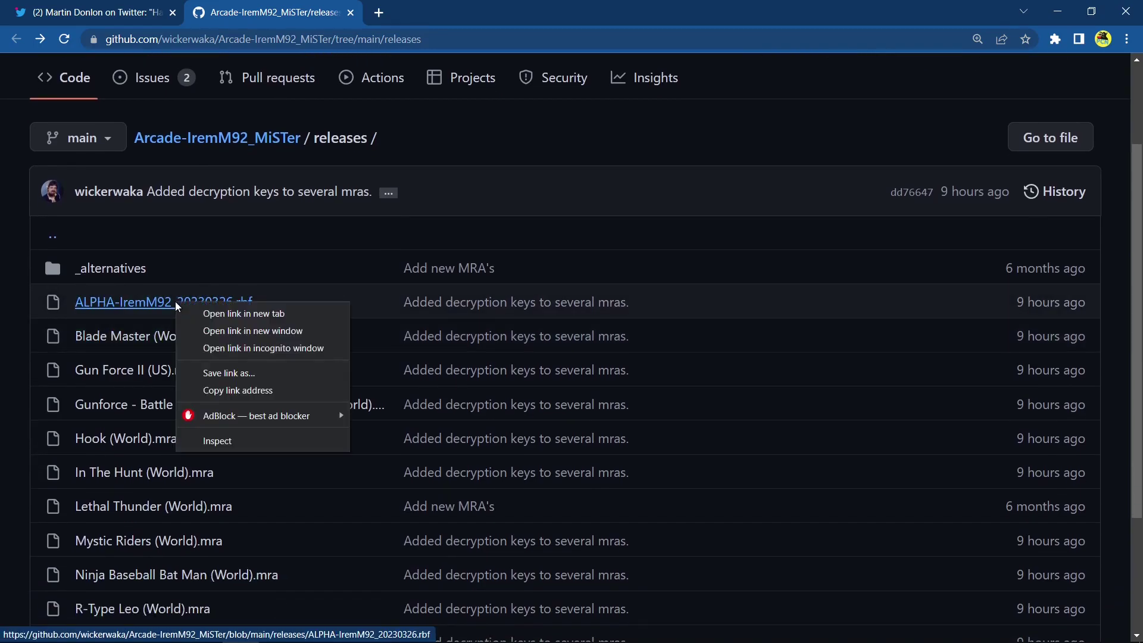
click(224, 373)
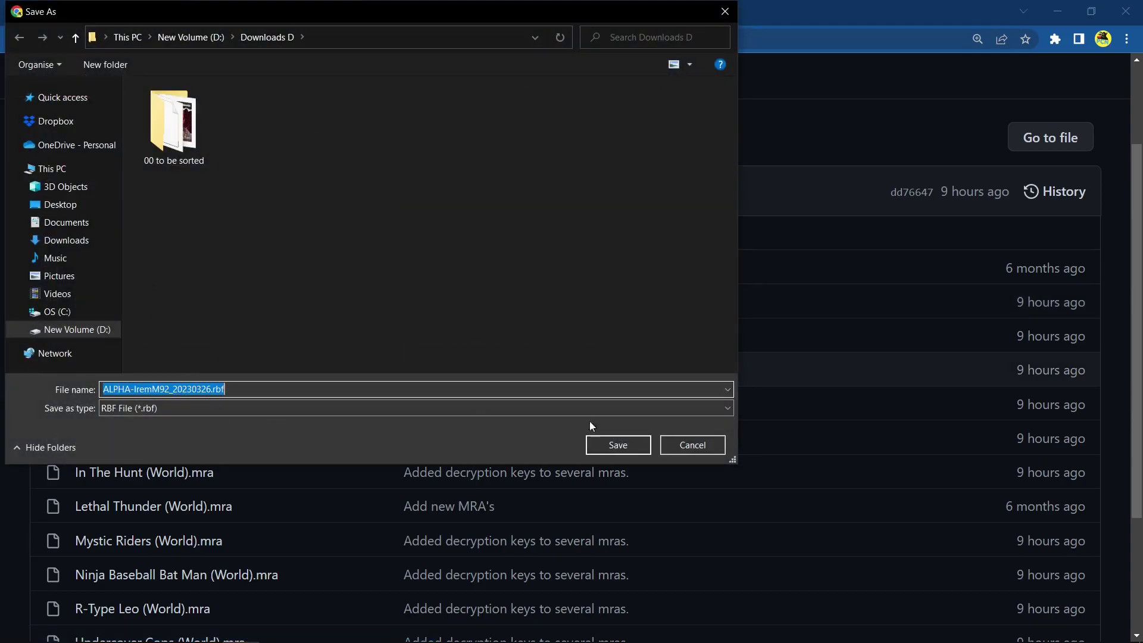
click(710, 449)
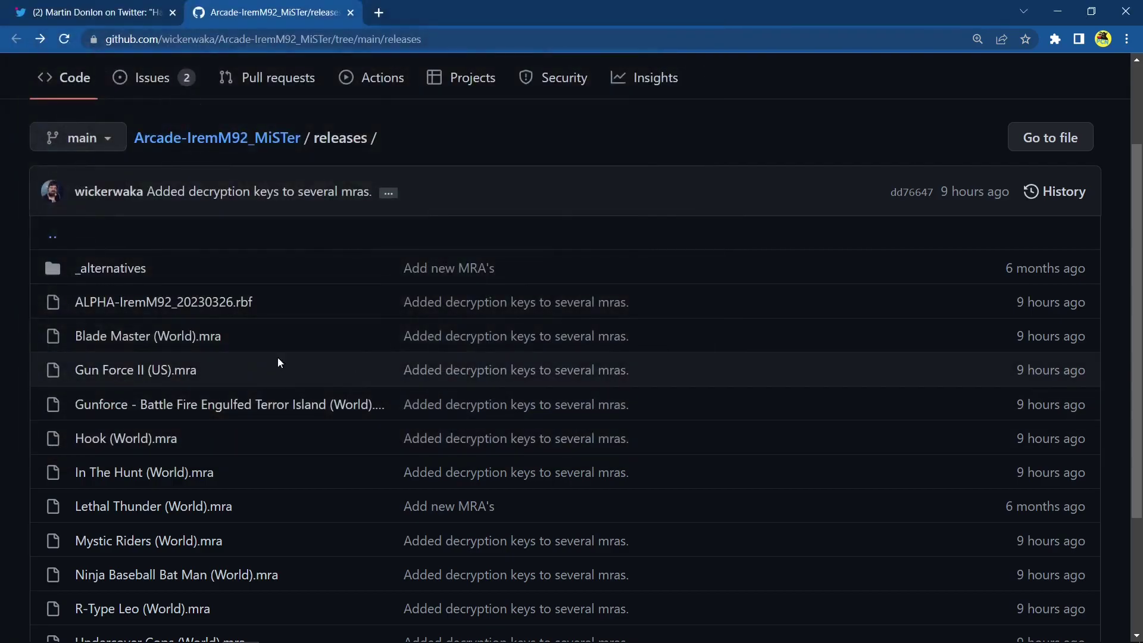
right_click(123, 343)
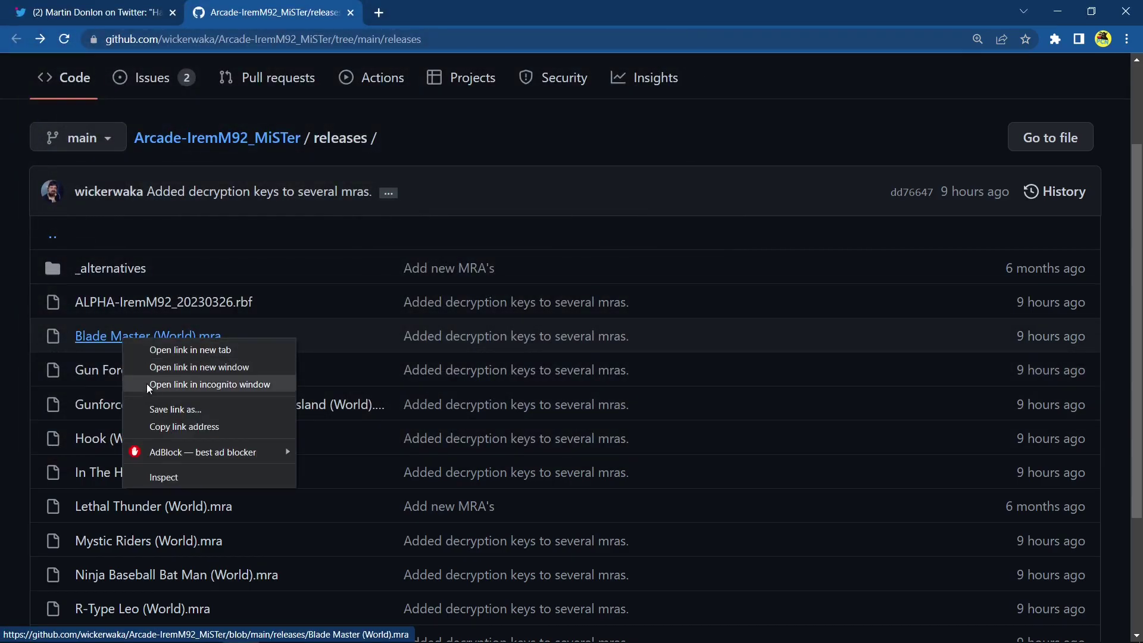
click(174, 407)
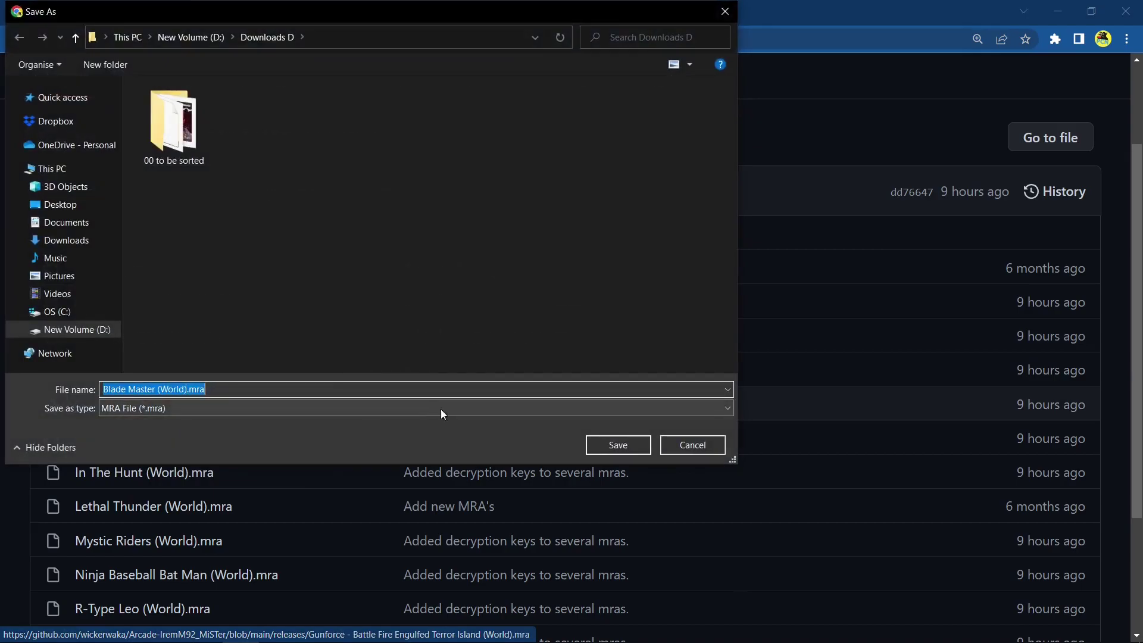
click(711, 447)
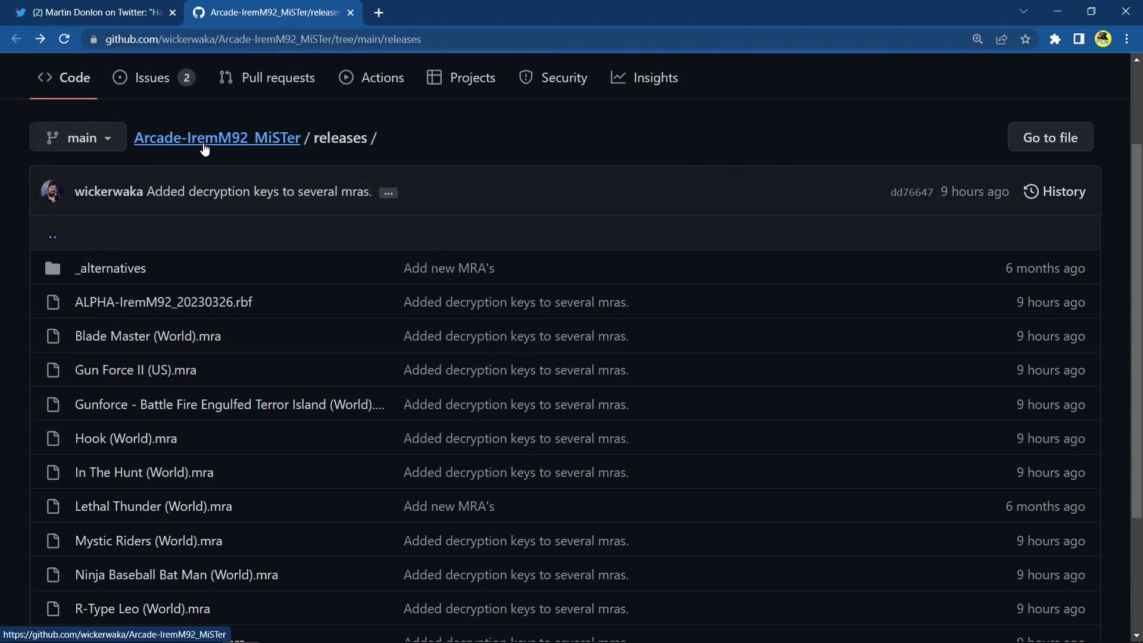
Go to the Arcade-IremM92_MiSTer repository's main page and download the whole repository as a ZIP
click(249, 143)
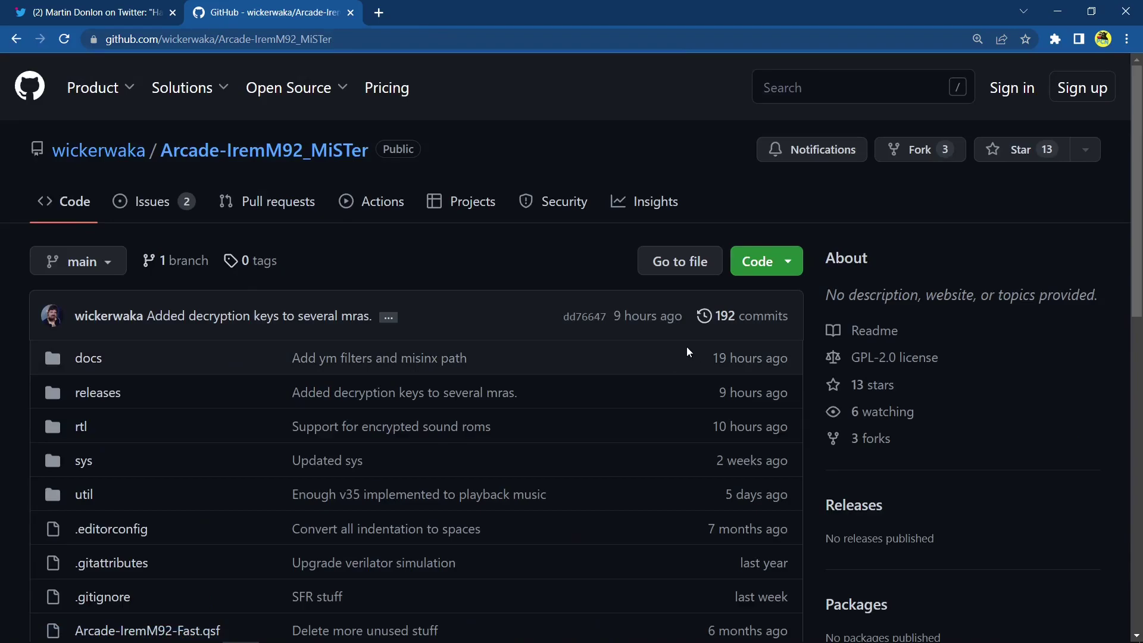
click(789, 266)
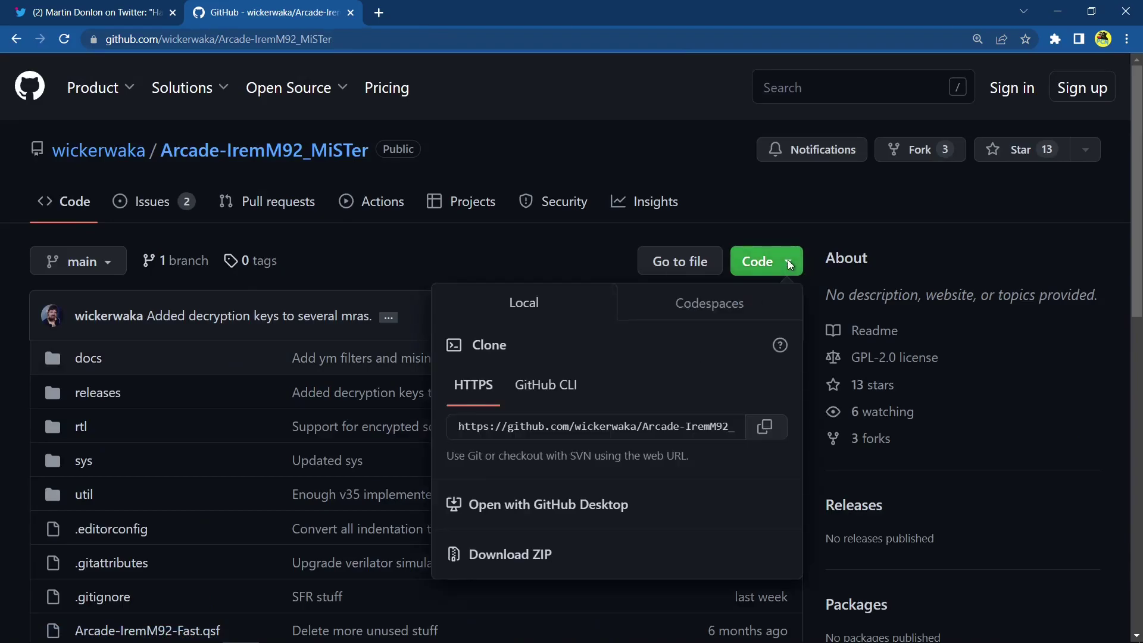
click(512, 556)
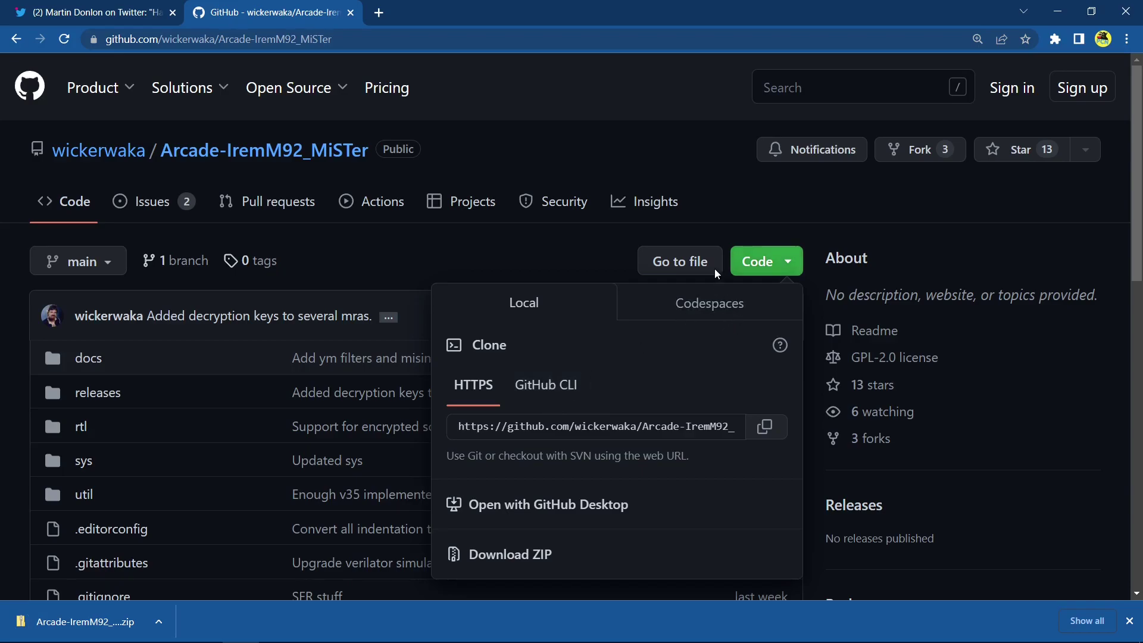
Scan the downloaded Arcade-IremM92_MiSTer-main.zip in the Downloads D folder with Microsoft Defender, and close the scan window
click(1061, 8)
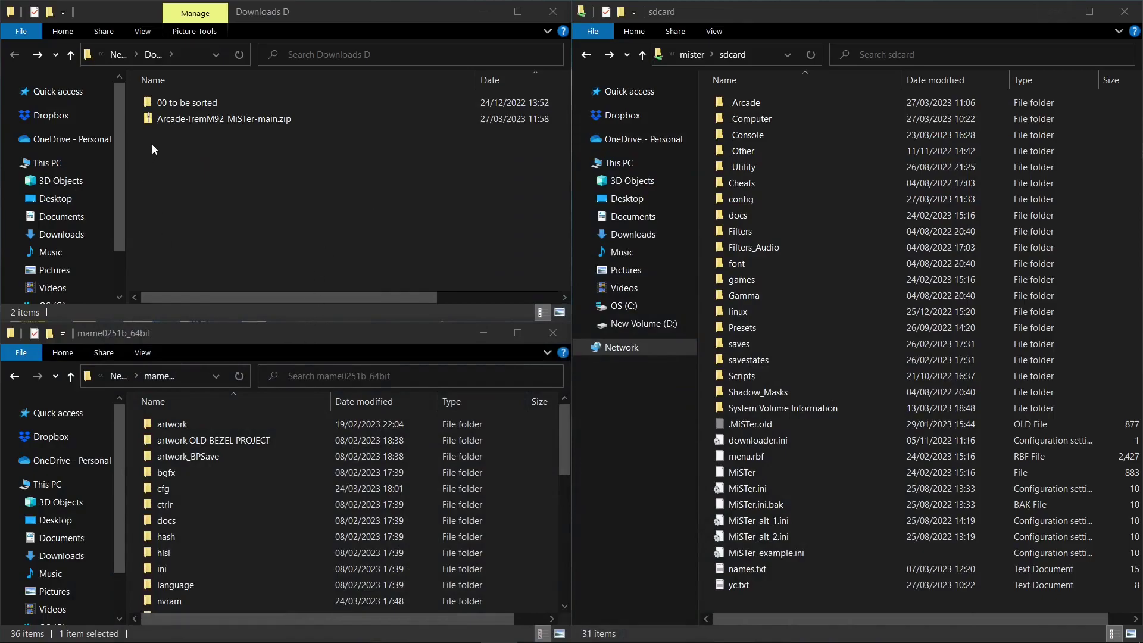
right_click(195, 124)
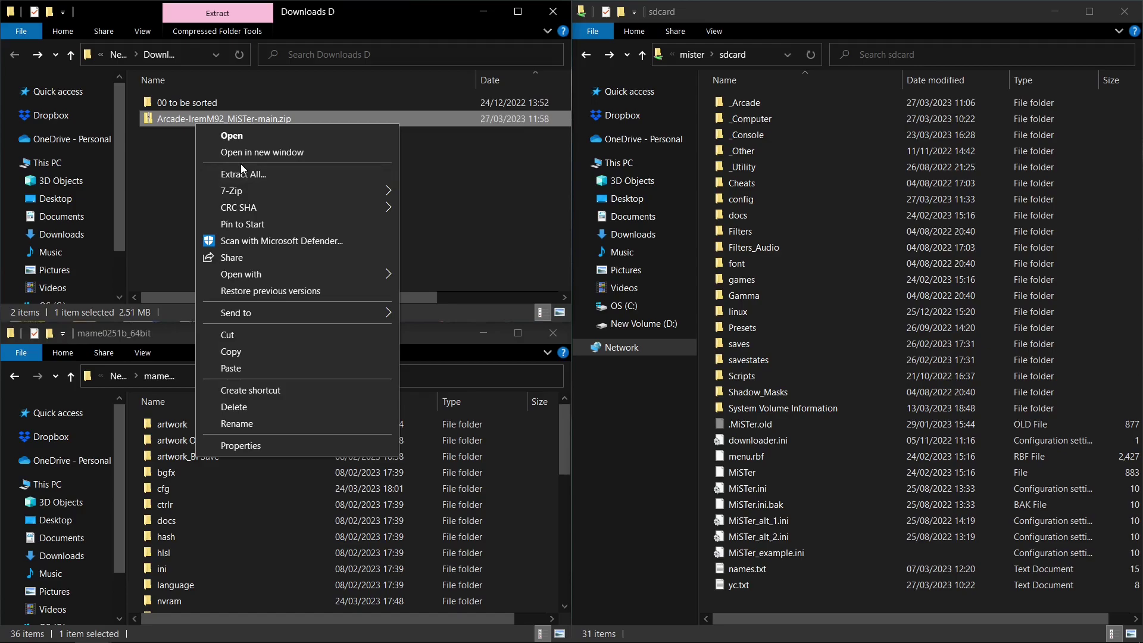
mouse_move(302, 192)
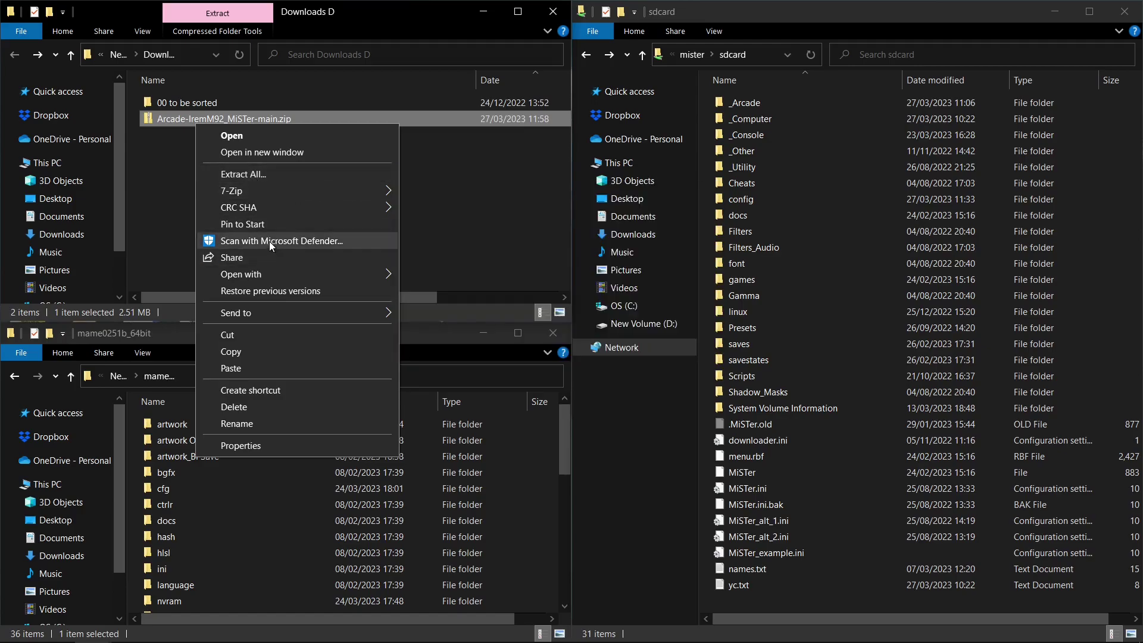
click(269, 241)
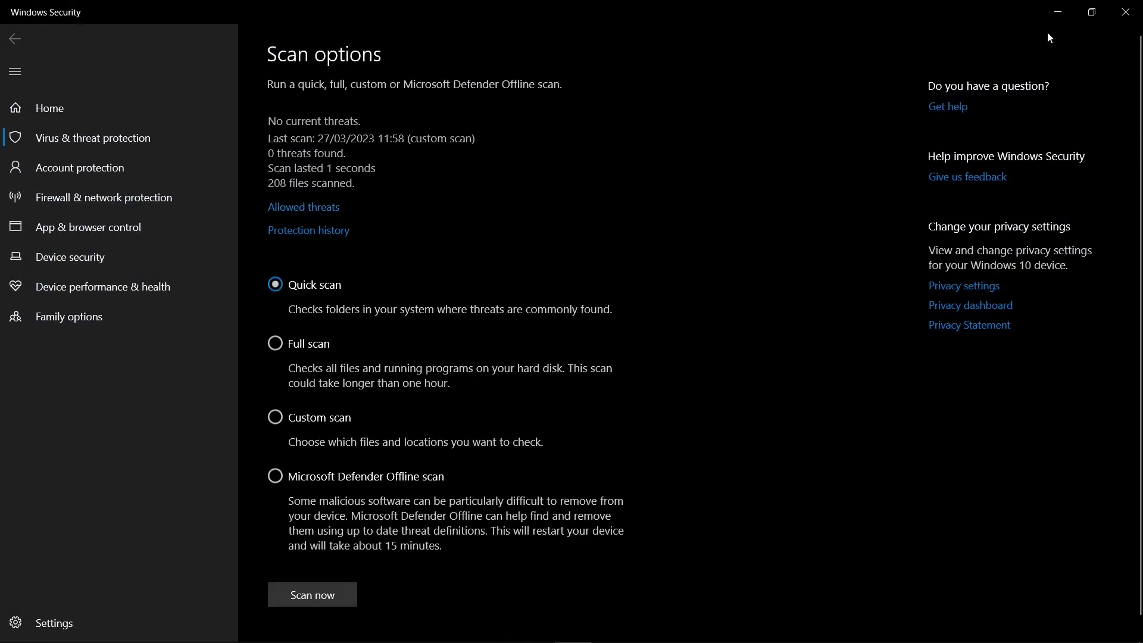
click(1126, 12)
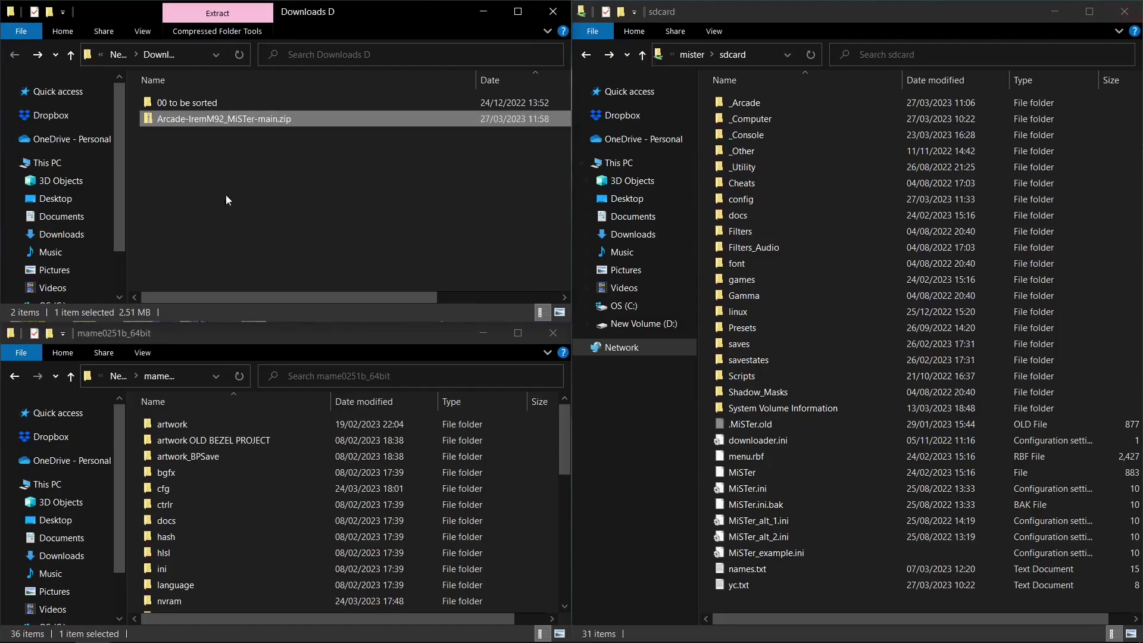
Extract Arcade-IremM92_MiSTer-main.zip with 7-Zip into an Arcade-IremM92_MiSTer-main folder in Downloads D
right_click(188, 119)
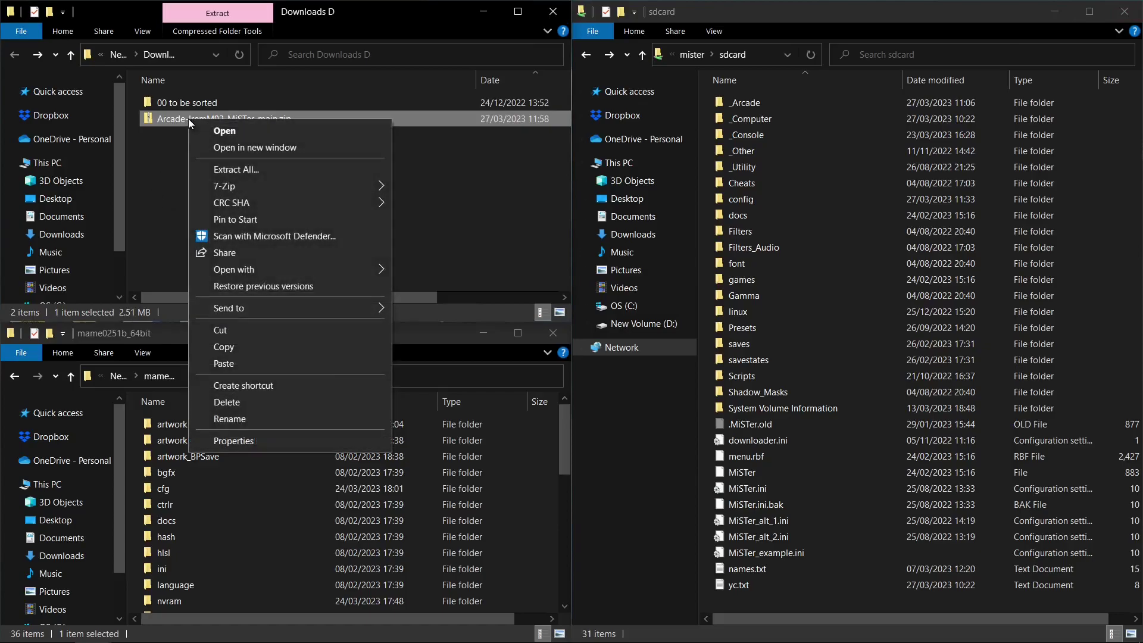
mouse_move(266, 188)
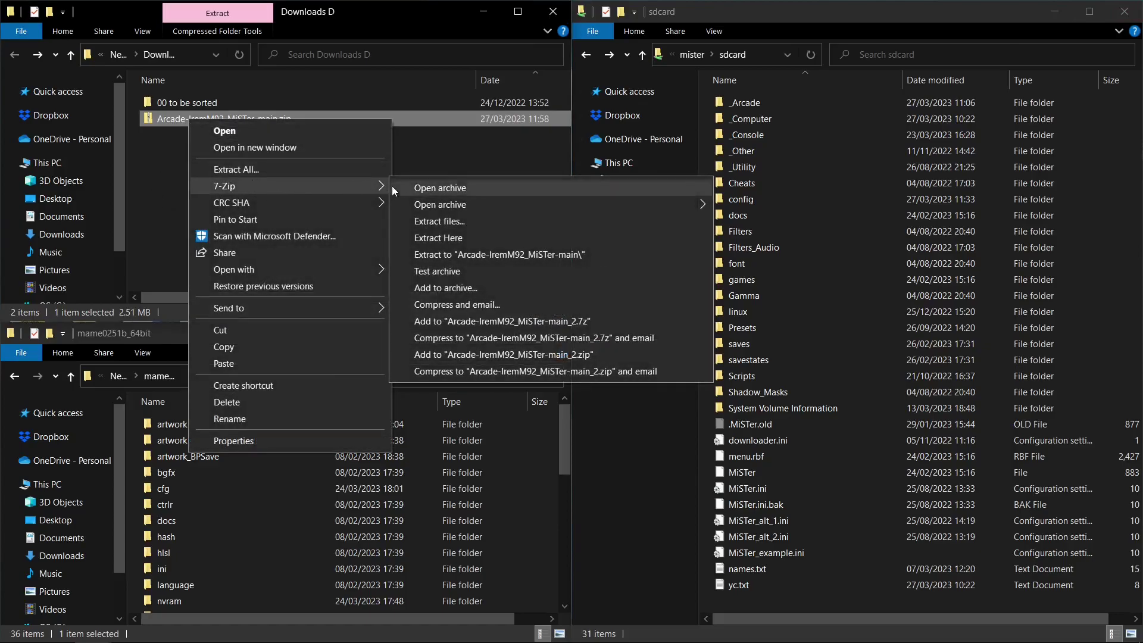
click(459, 222)
click(550, 423)
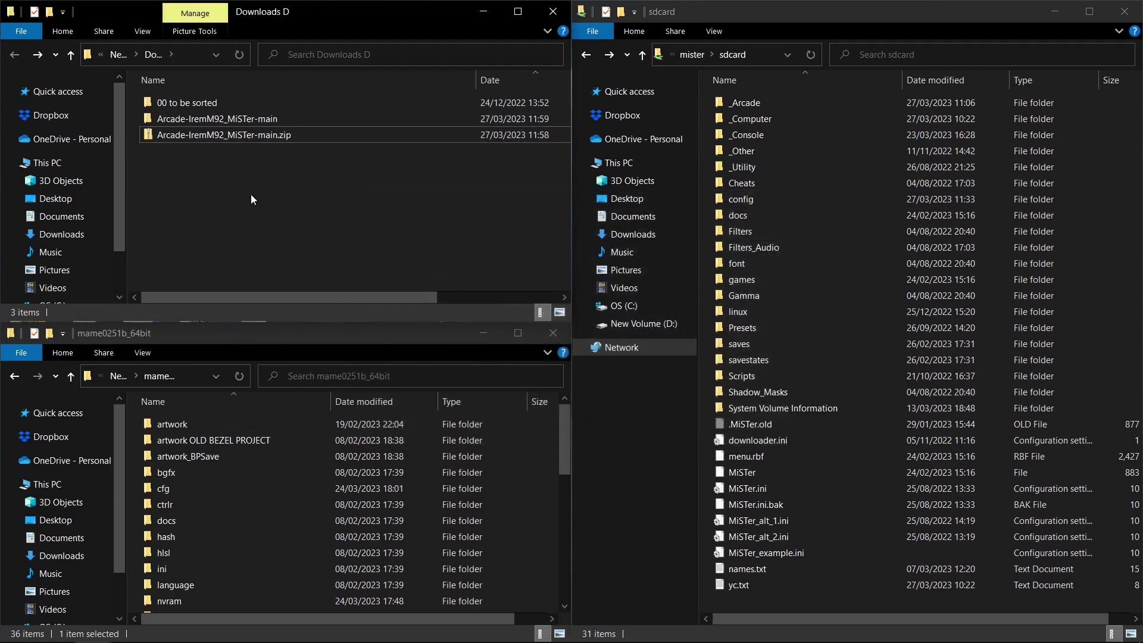
Delete the Arcade-IremM92_MiSTer-main.zip archive from Downloads D
click(262, 132)
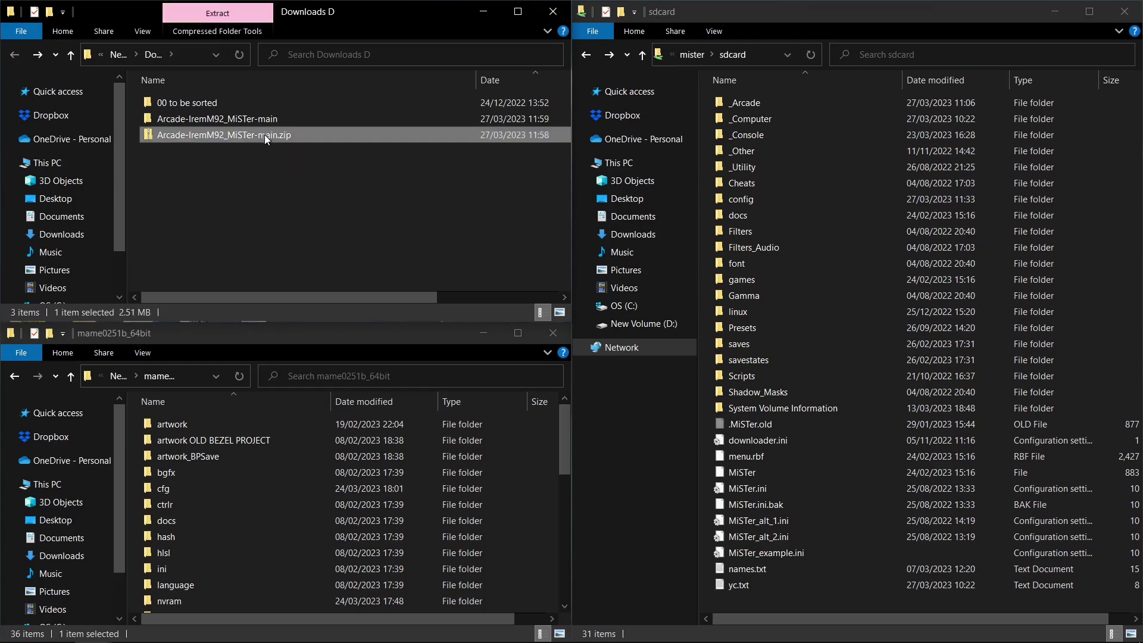
right_click(259, 135)
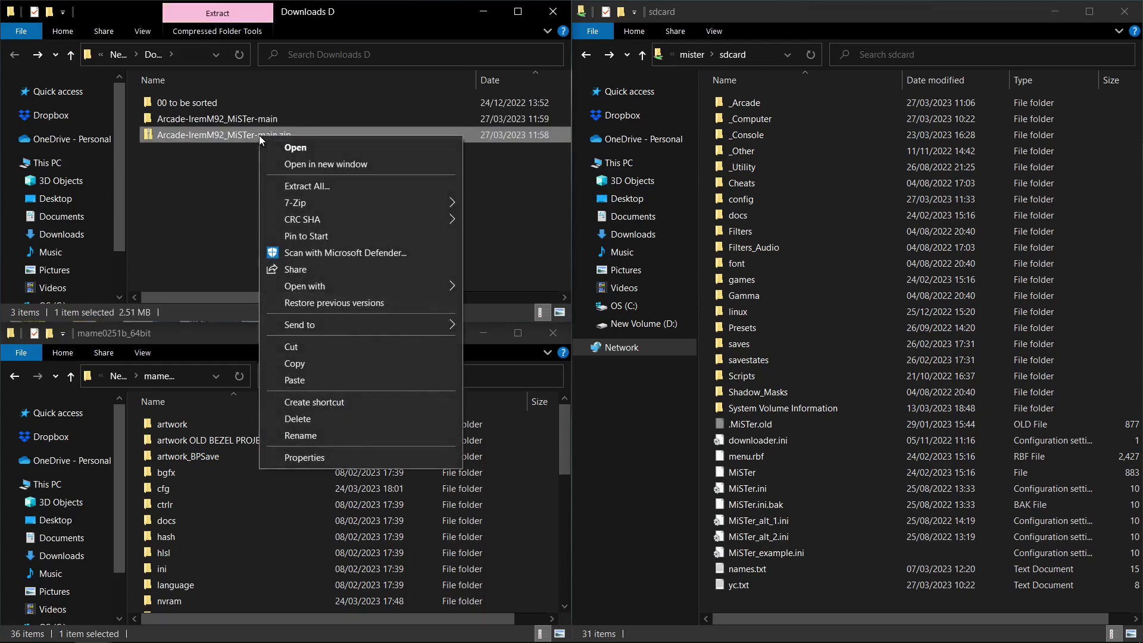
click(293, 419)
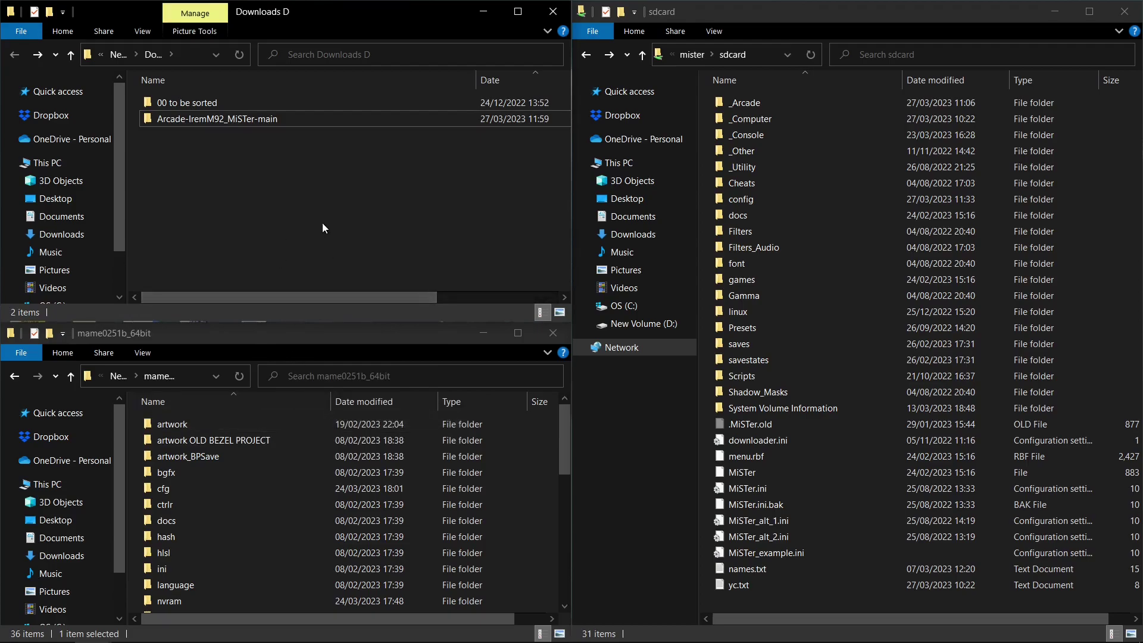
Open the releases folder inside the extracted, nested Arcade-IremM92_MiSTer-main folders
double_click(216, 119)
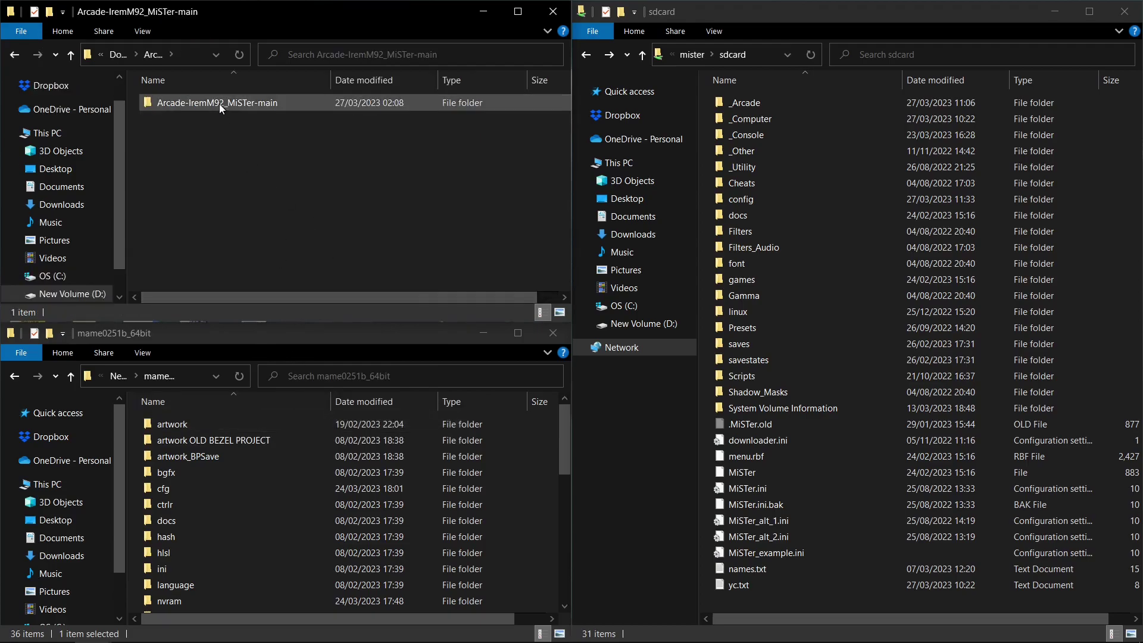
double_click(219, 104)
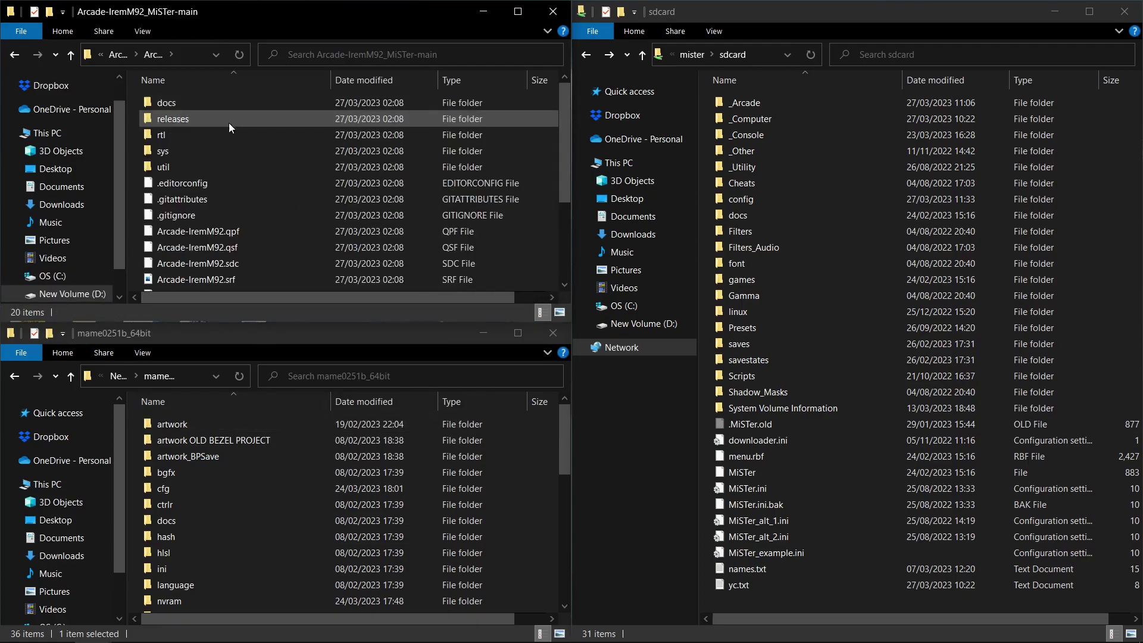
double_click(182, 119)
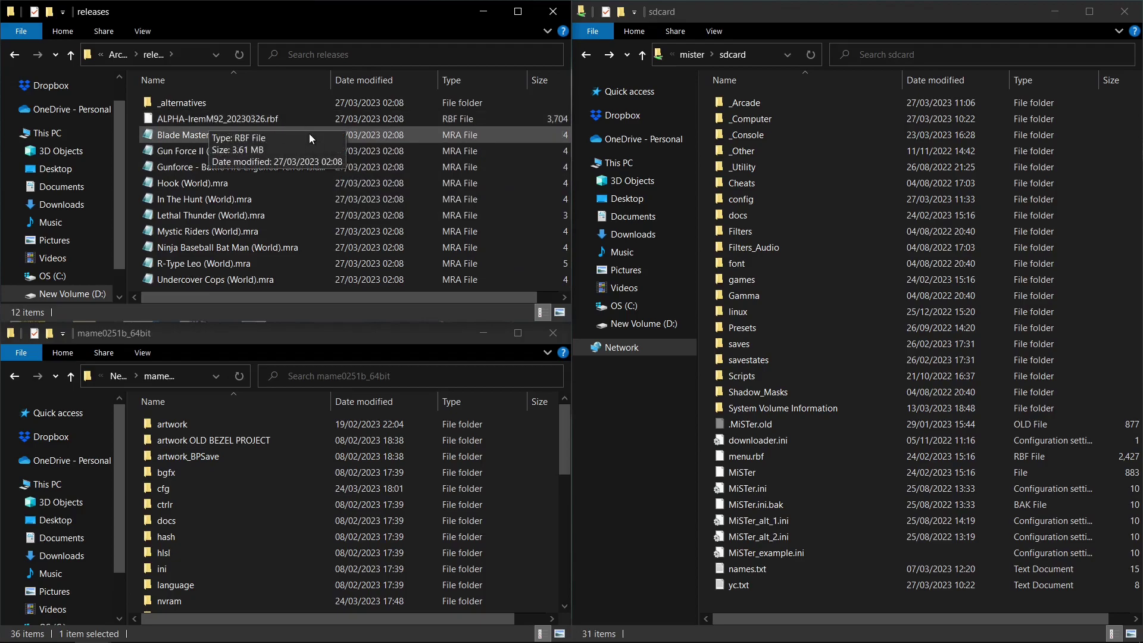
Rename the ALPHA-IremM92_20230326.rbf core file to IremM92_20230326.rbf by removing the ALPHA- prefix
click(193, 119)
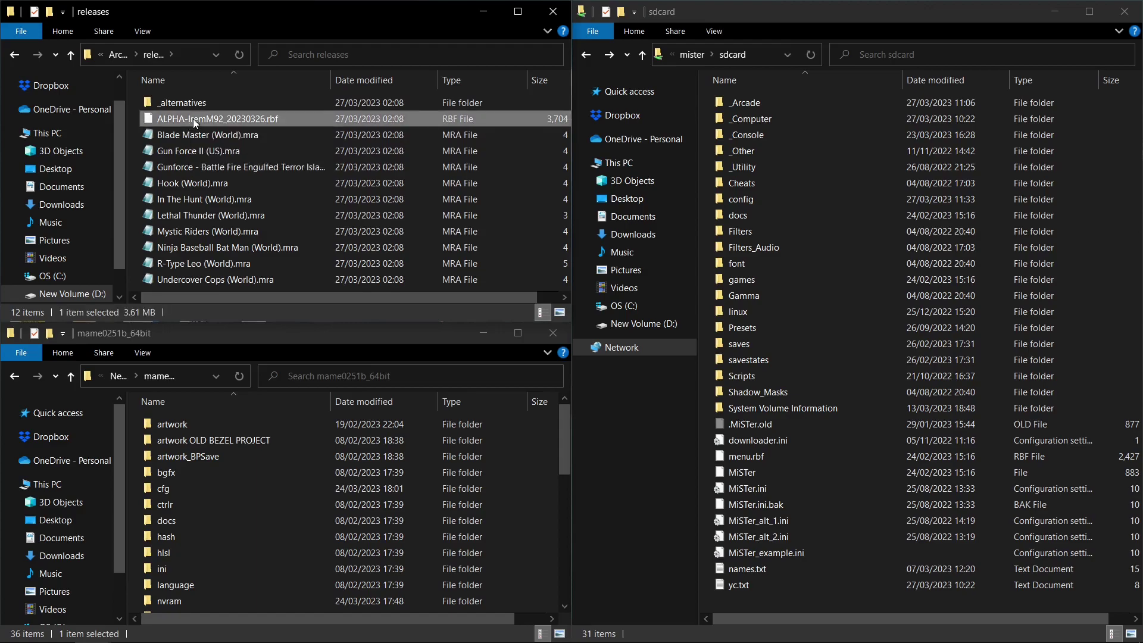
click(193, 119)
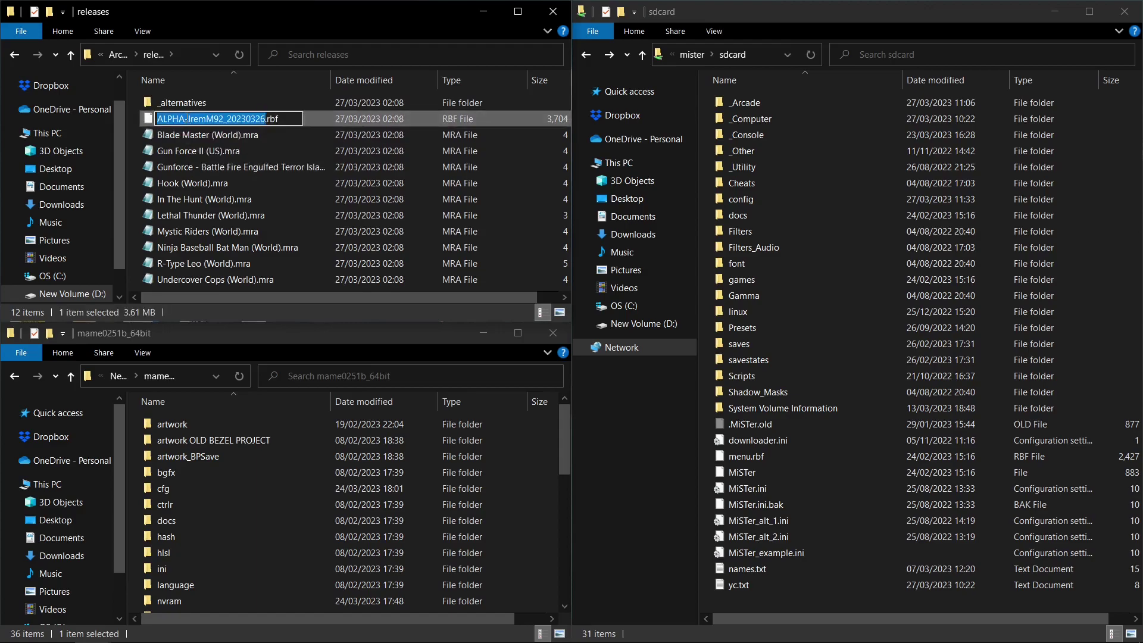
click(186, 118)
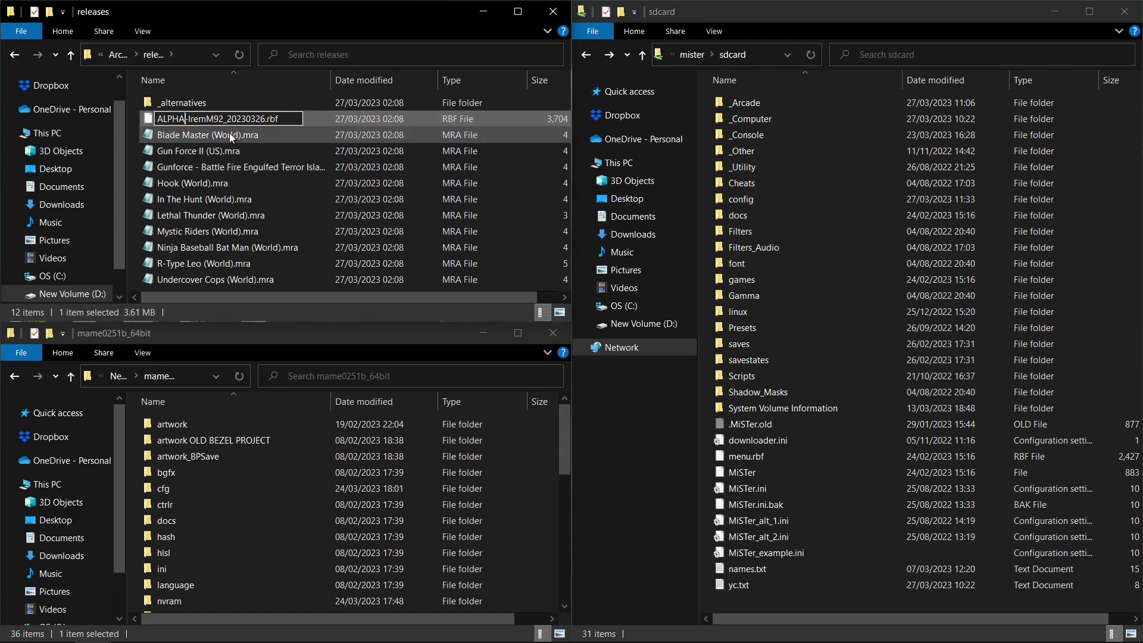
key(BackSpace)
key(BackSpace)
key(BackSpace)
key(BackSpace)
key(BackSpace)
key(BackSpace)
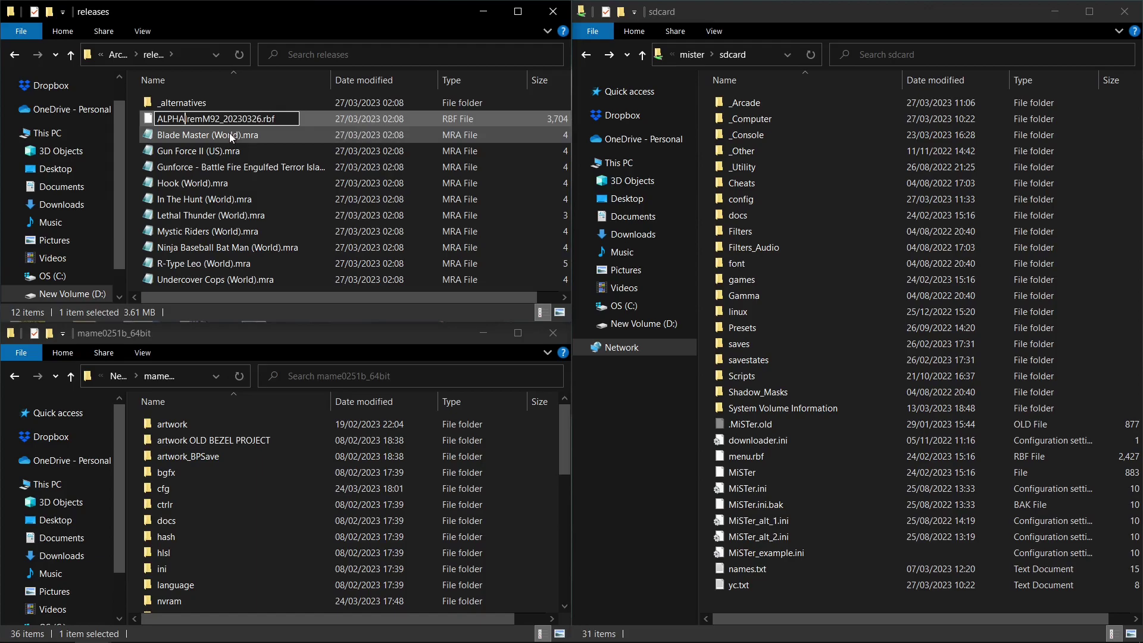
click(253, 167)
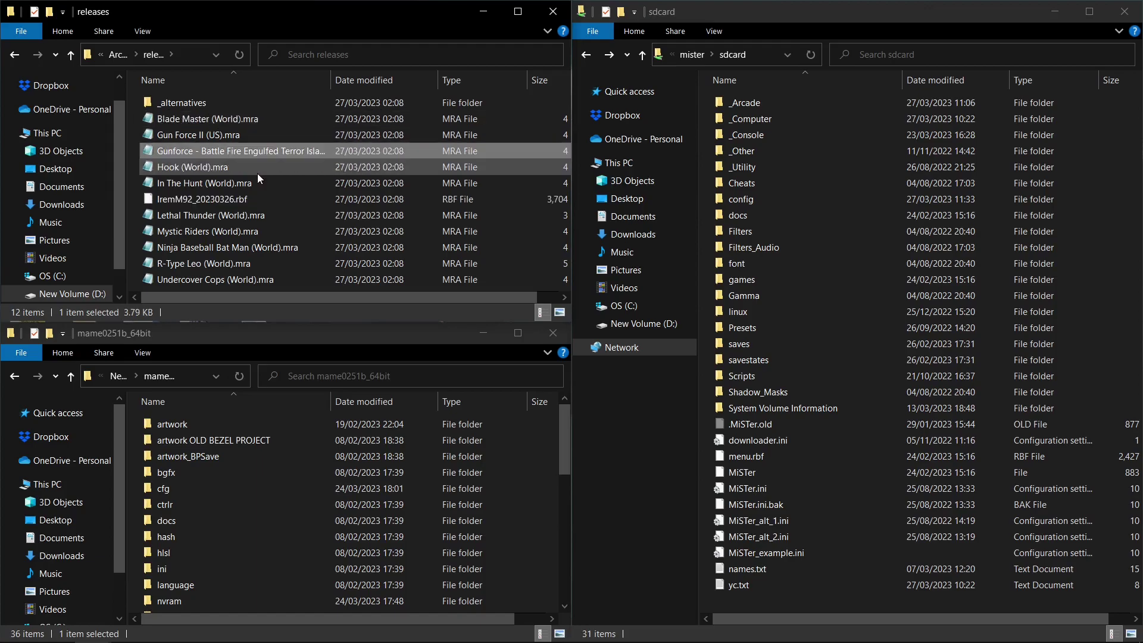
Open the cores folder inside _Arcade on the MiSTer SD card as the destination for IremM92_20230326.rbf
click(216, 198)
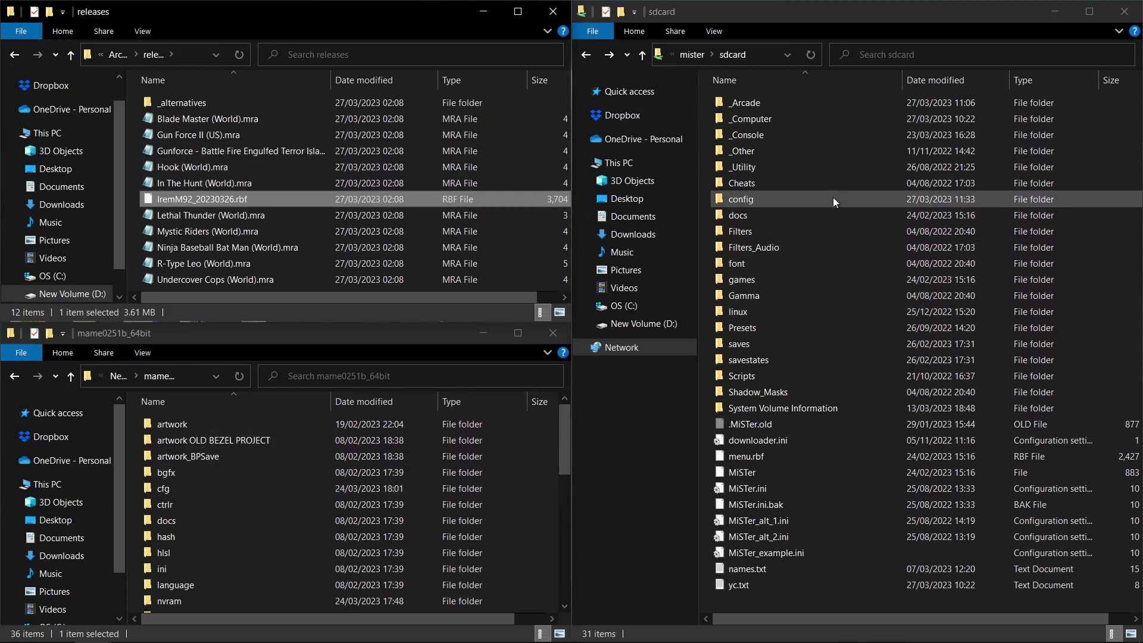
click(744, 103)
double_click(745, 104)
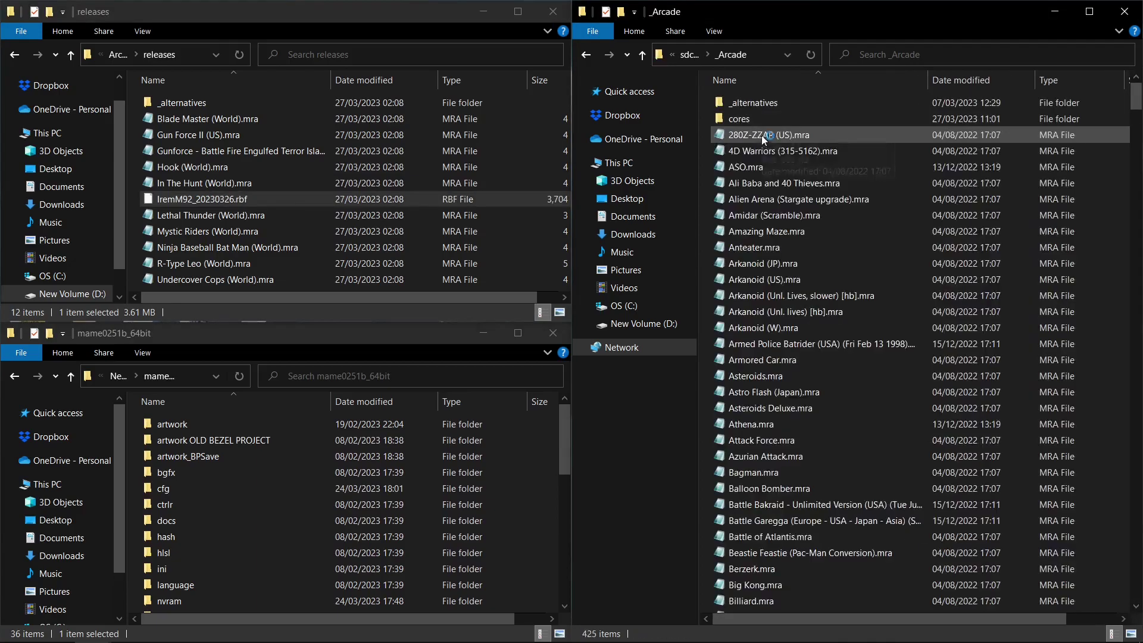
double_click(738, 150)
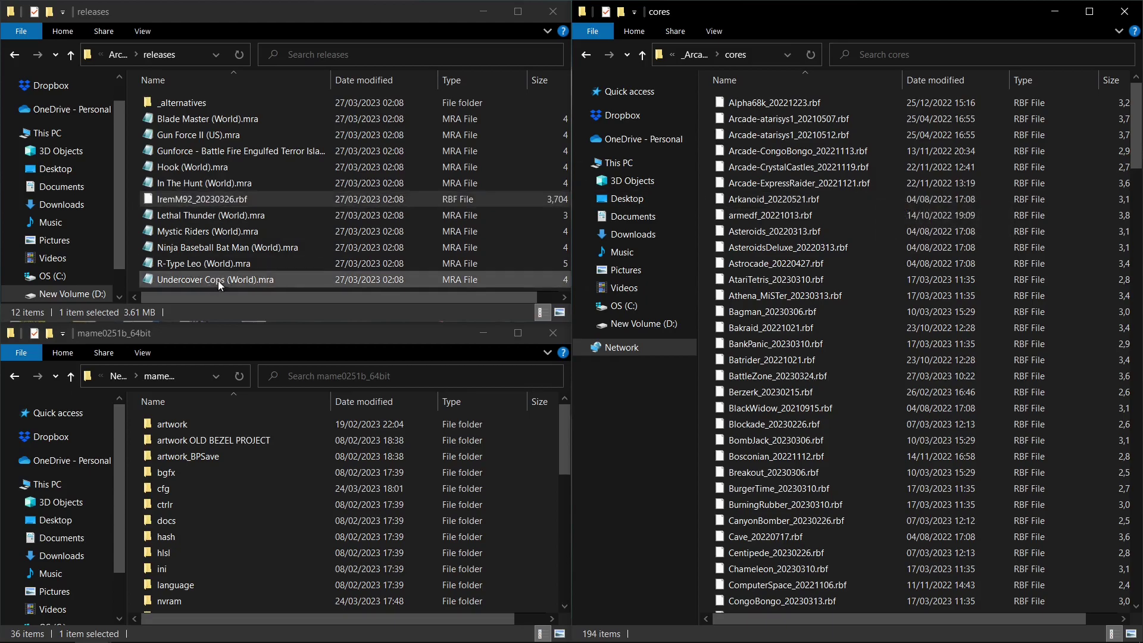
Copy IremM92_20230326.rbf from the releases folder into _Arcade/cores on the SD card, replacing the existing file
right_click(219, 198)
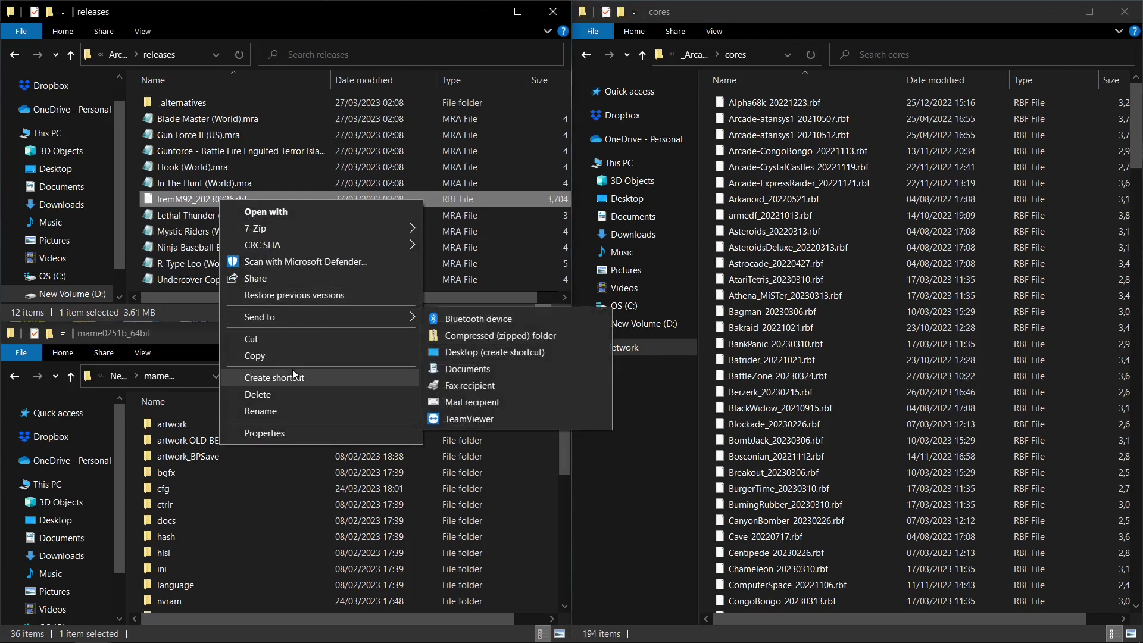
click(280, 356)
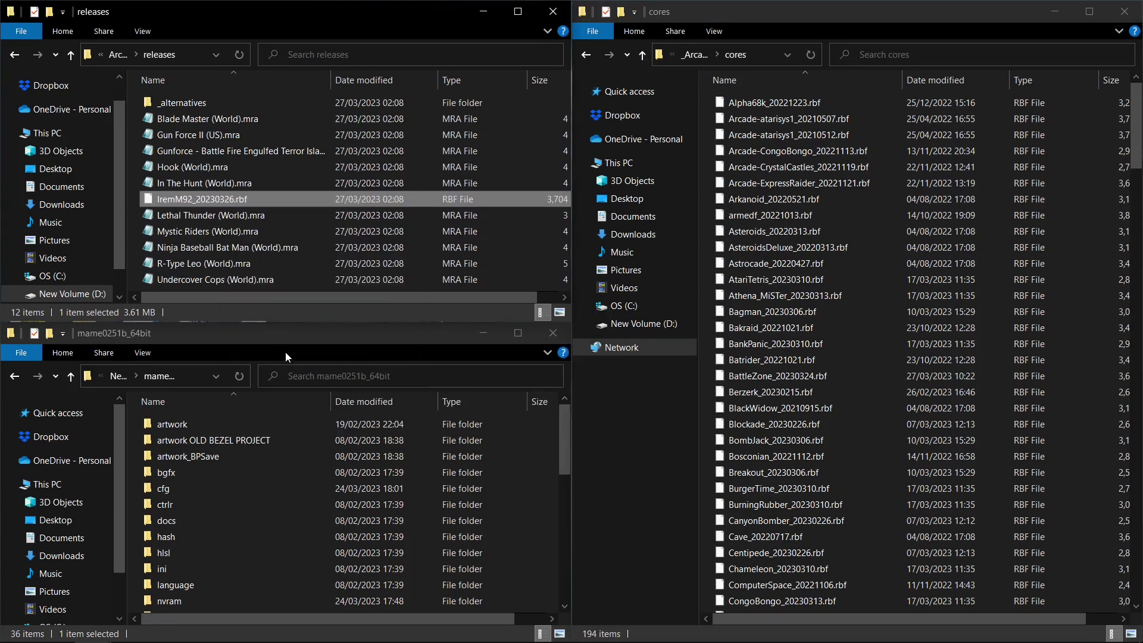
right_click(704, 419)
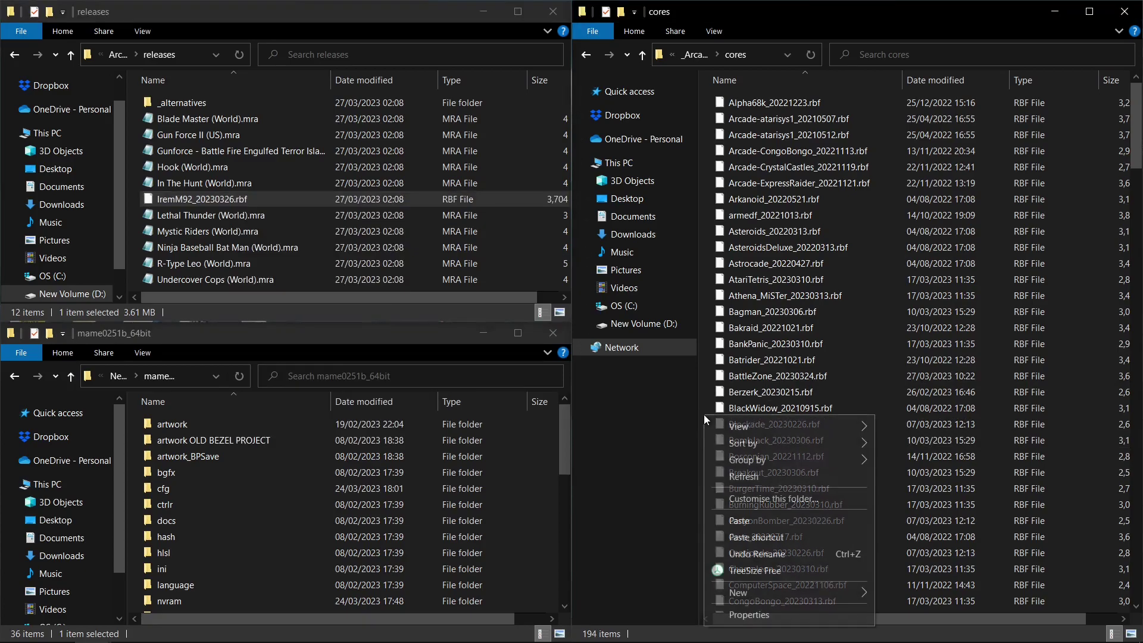
click(744, 521)
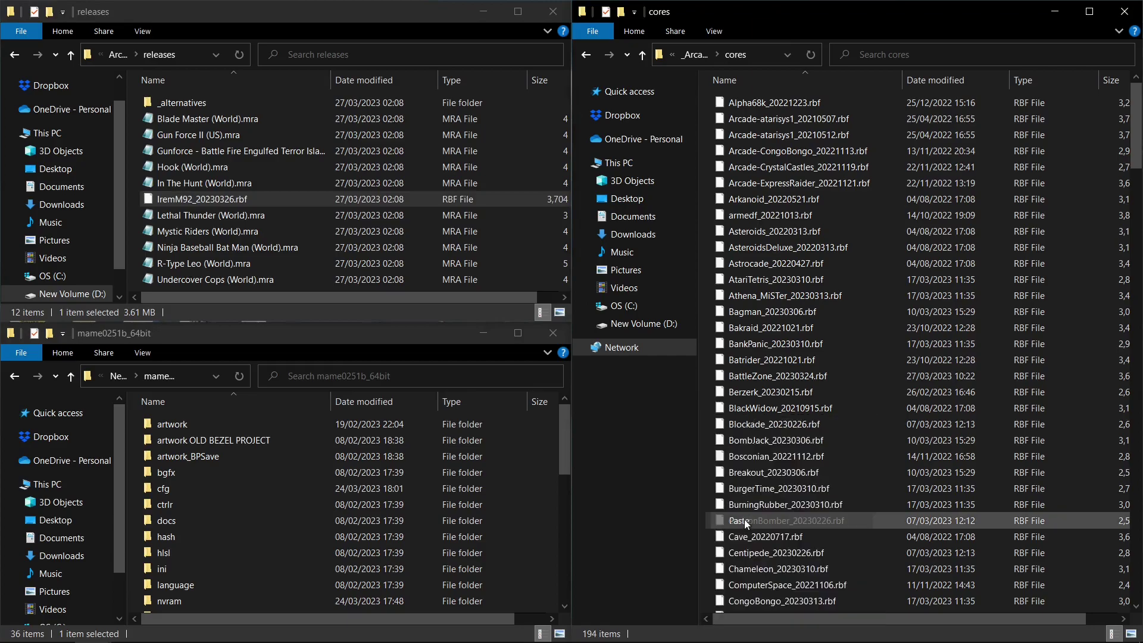
click(535, 269)
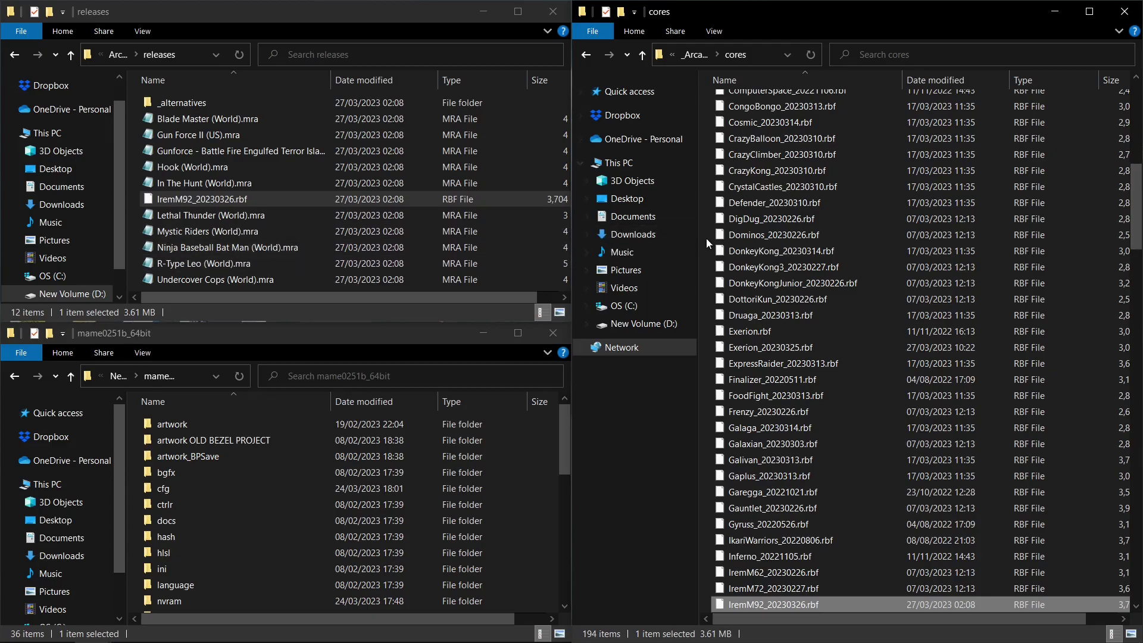
Copy the ten .mra files together with the .rbf file from releases into the SD card's _Arcade folder, replacing the existing files
scroll(808, 231, up, 3)
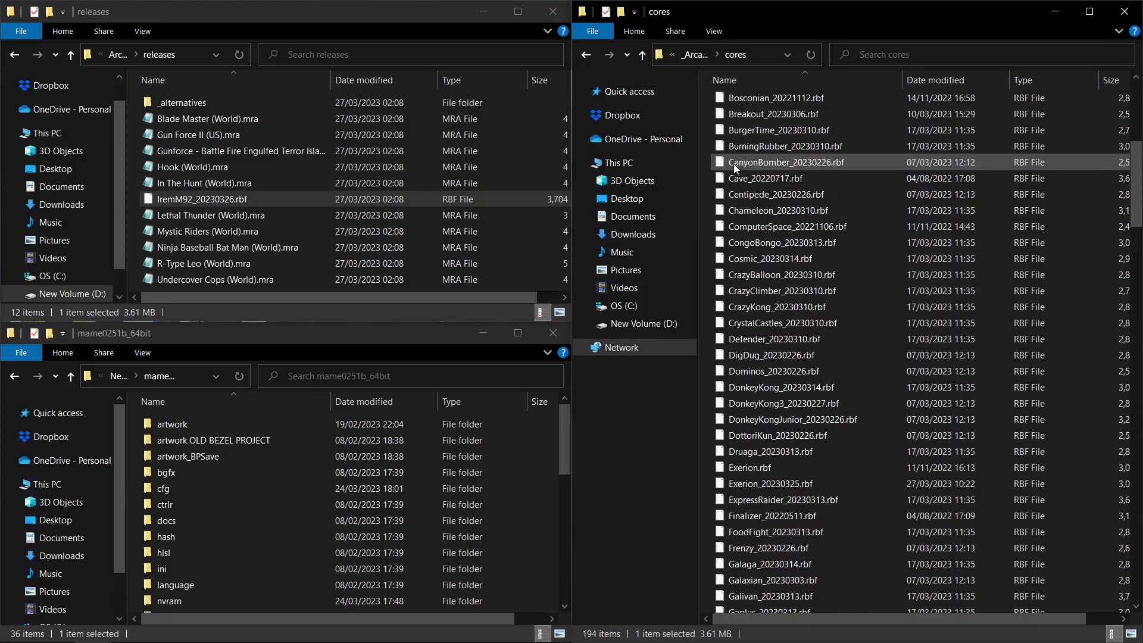
scroll(733, 165, up, 2)
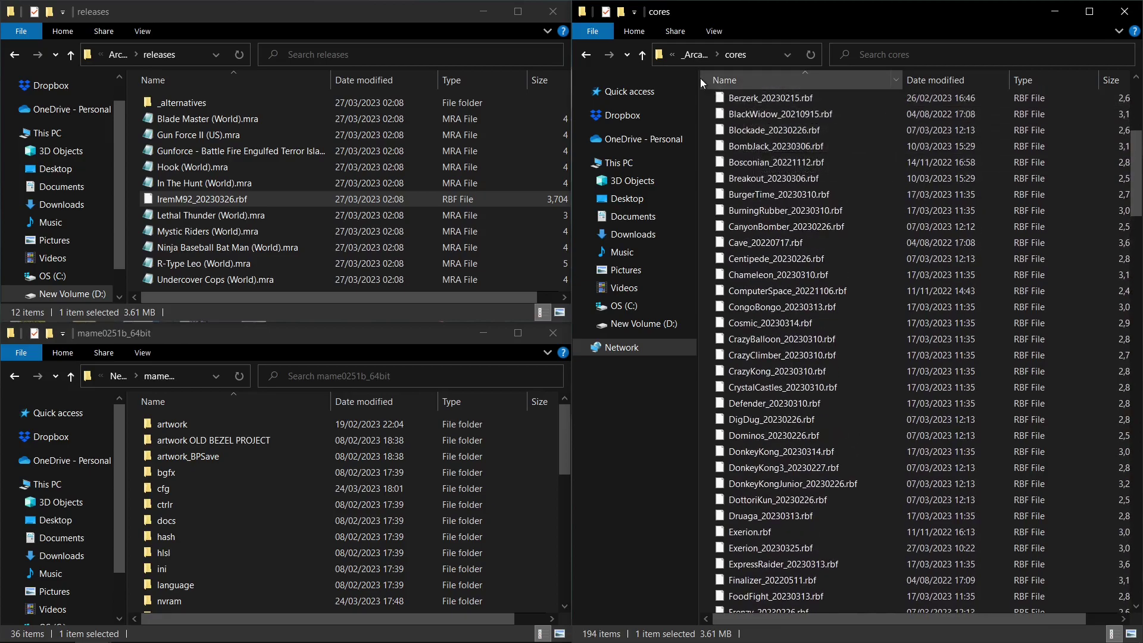
click(585, 55)
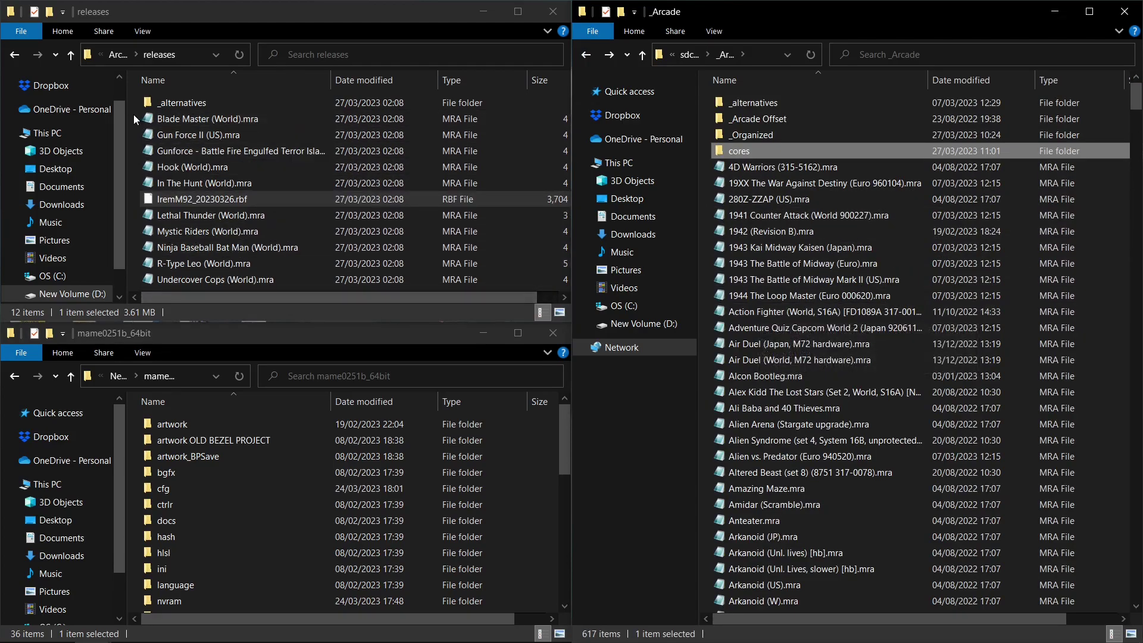
drag(134, 114, 308, 284)
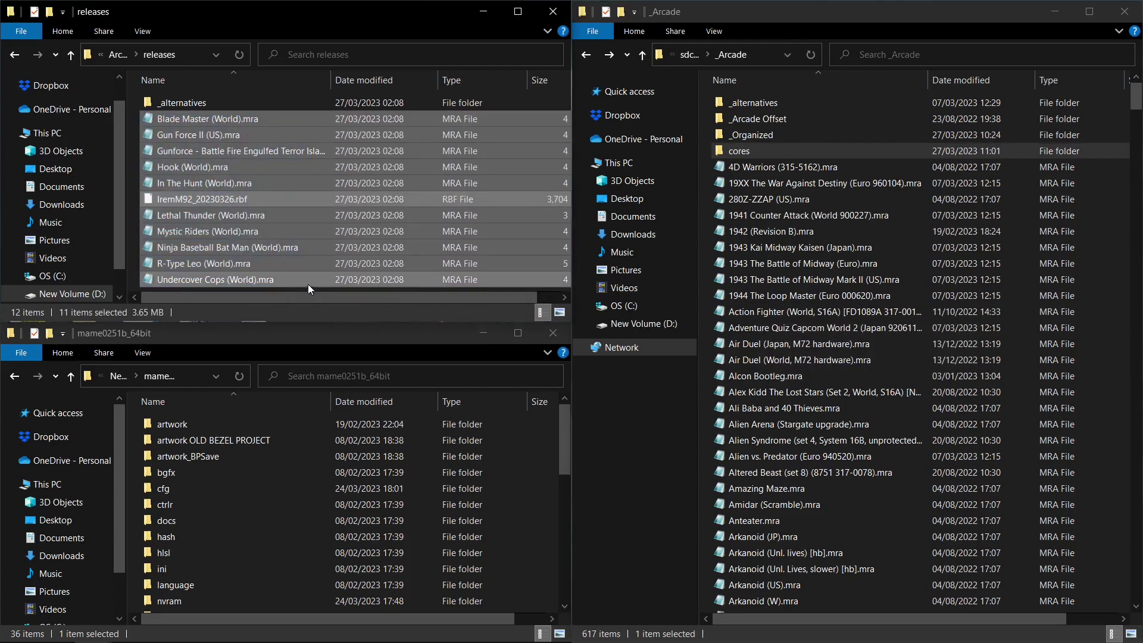
right_click(198, 119)
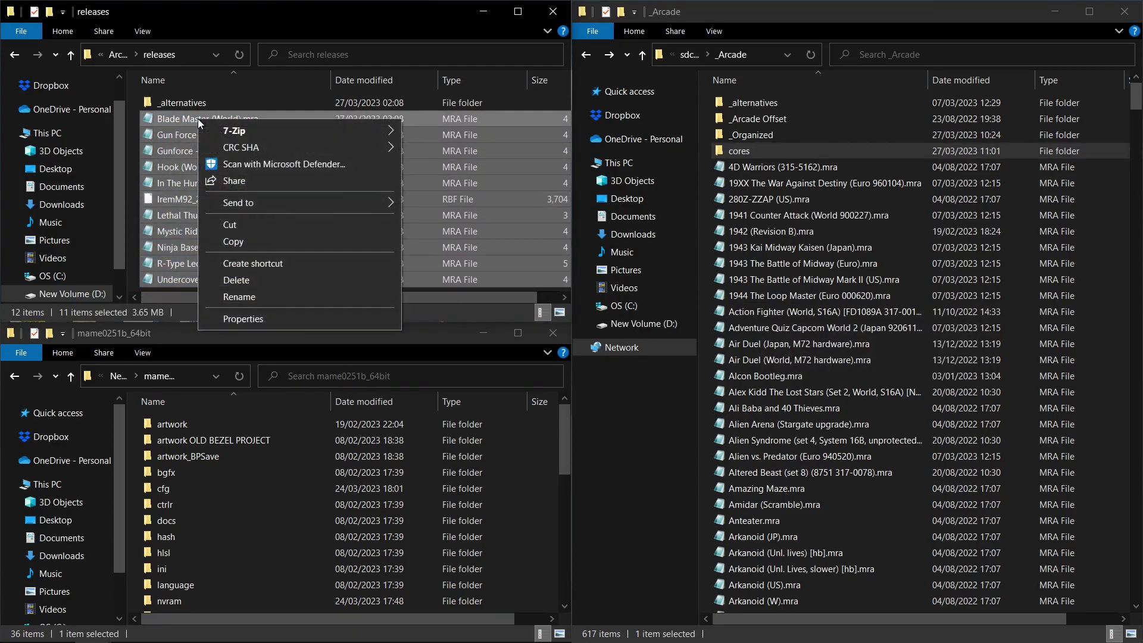
click(251, 243)
right_click(705, 355)
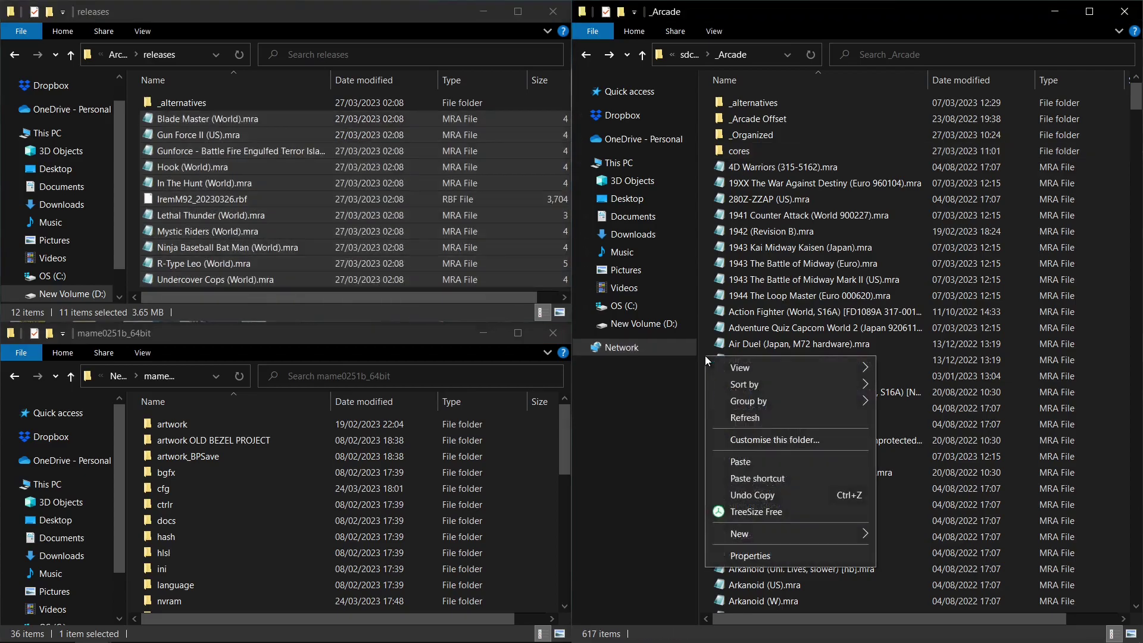
click(747, 462)
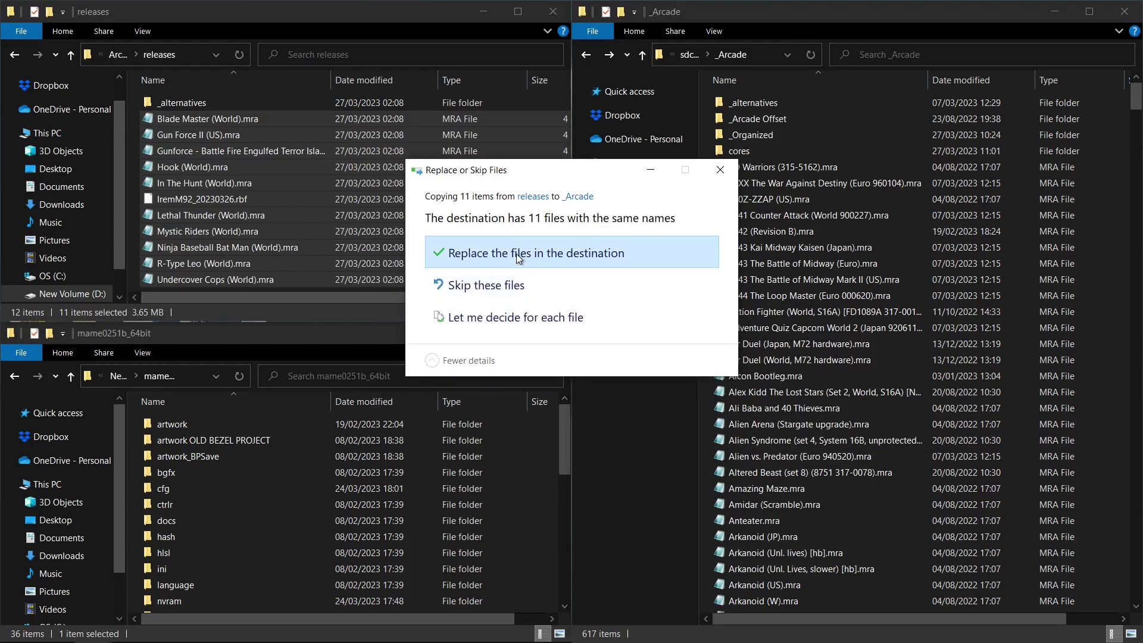
click(516, 254)
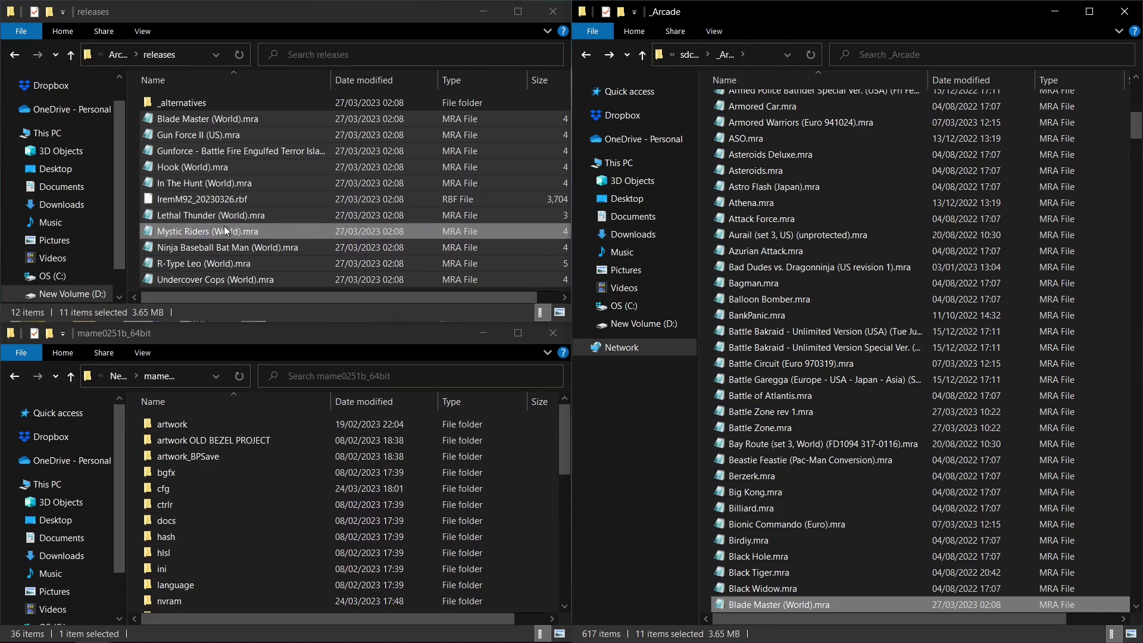
Examine the contents of In The Hunt (World).mra for the ROM zip name it requires, and close the file
click(195, 183)
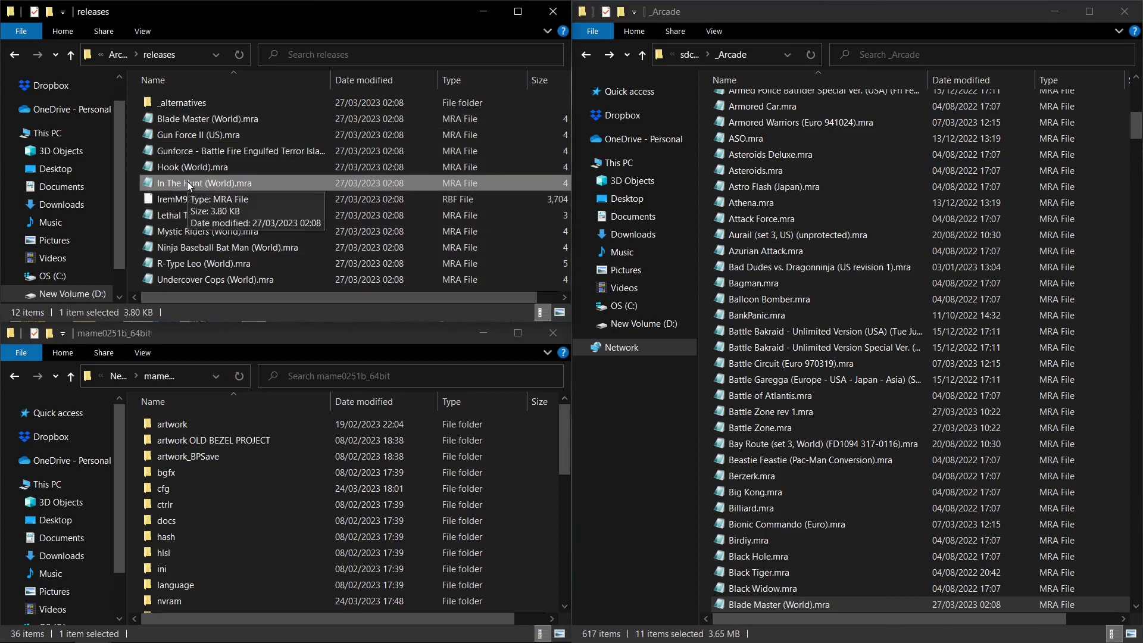
double_click(187, 181)
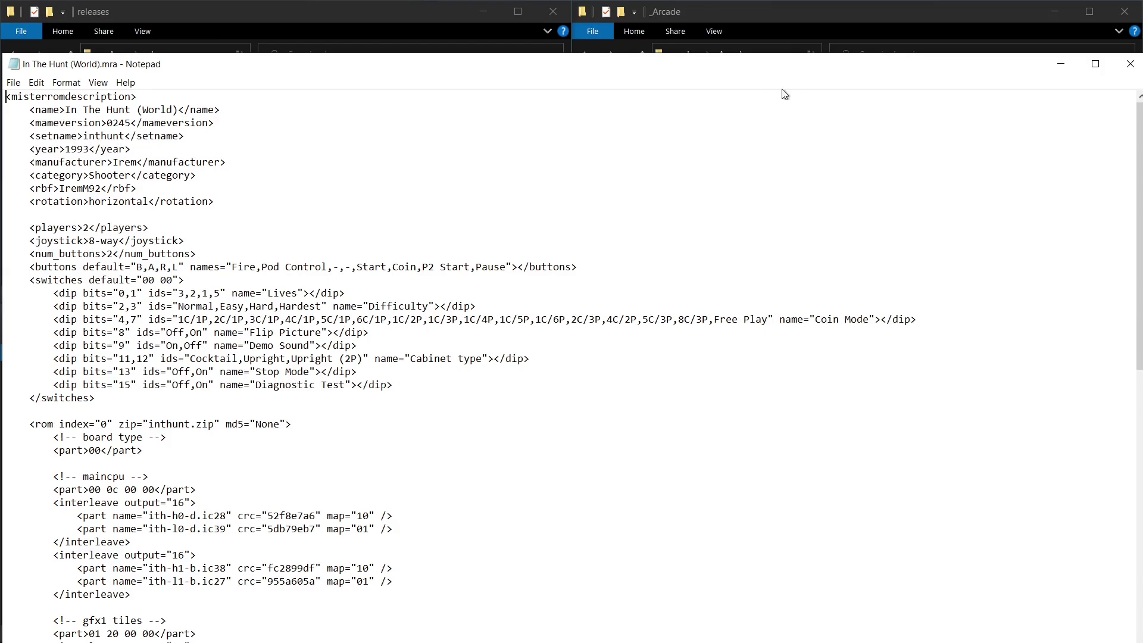
click(1130, 66)
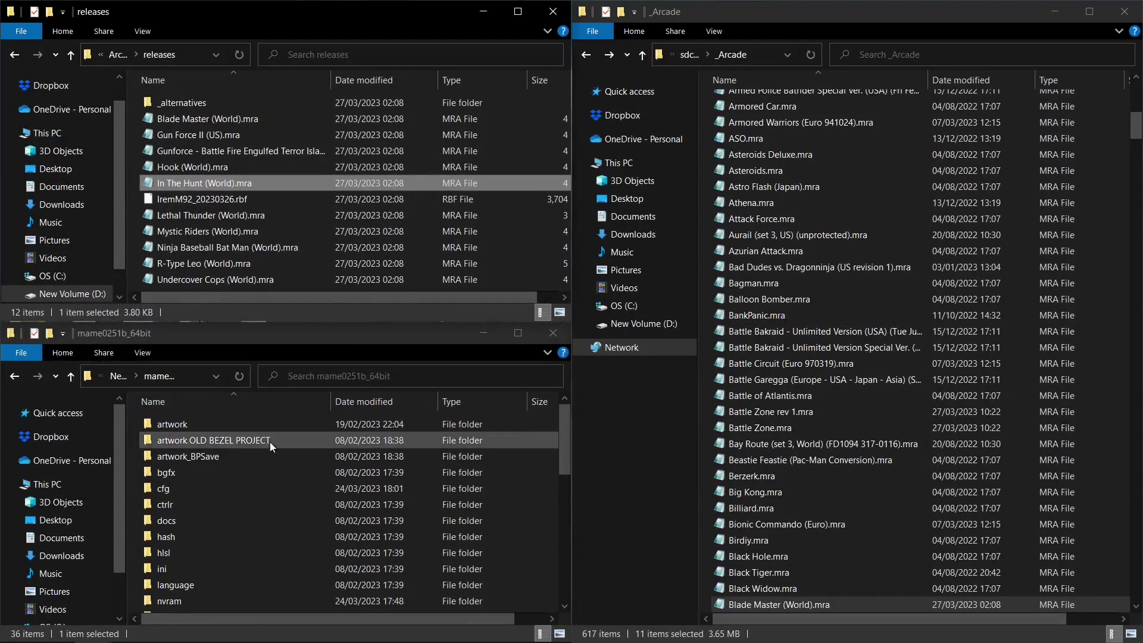
Open the roms folder inside mame0251b_64bit and select inthunt.zip
scroll(313, 479, down, 1)
scroll(313, 477, down, 2)
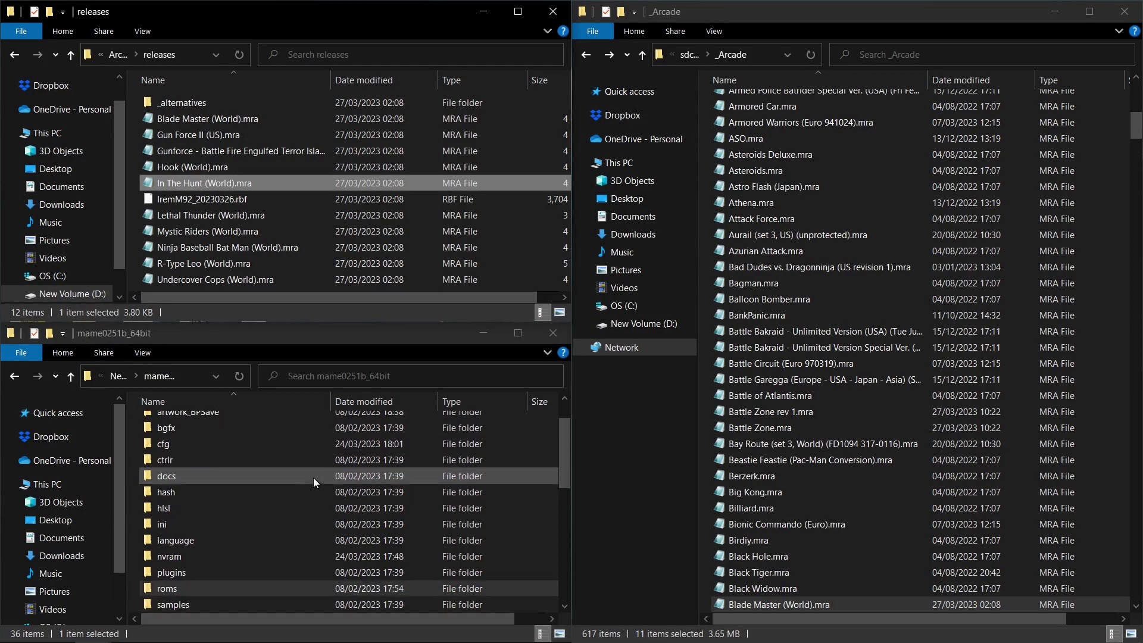
double_click(176, 589)
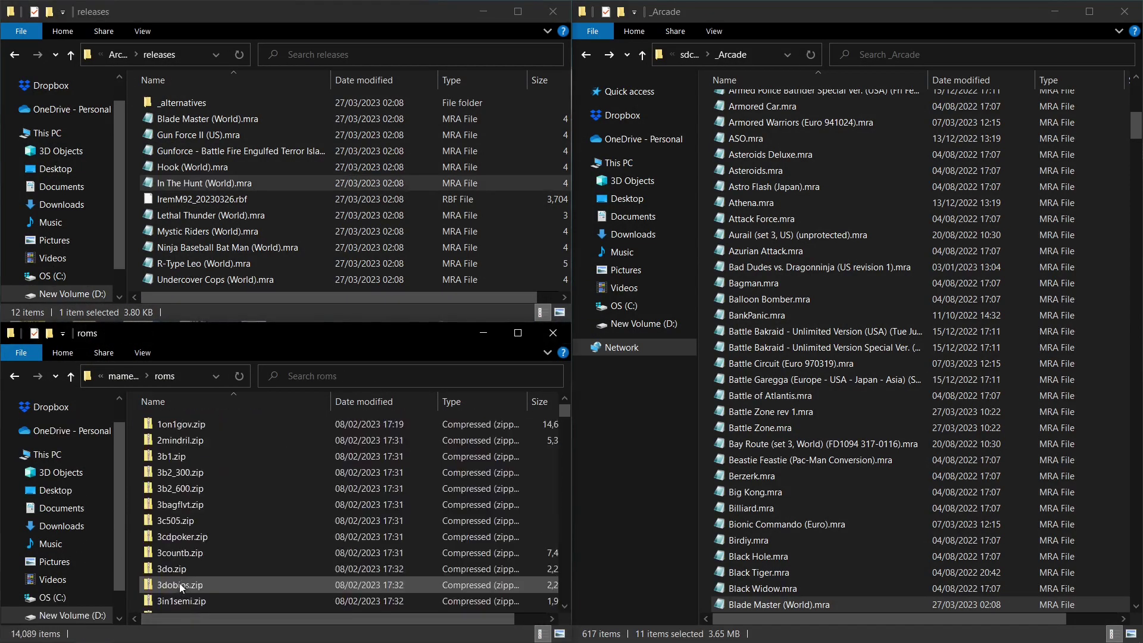
click(184, 488)
text(inthunt)
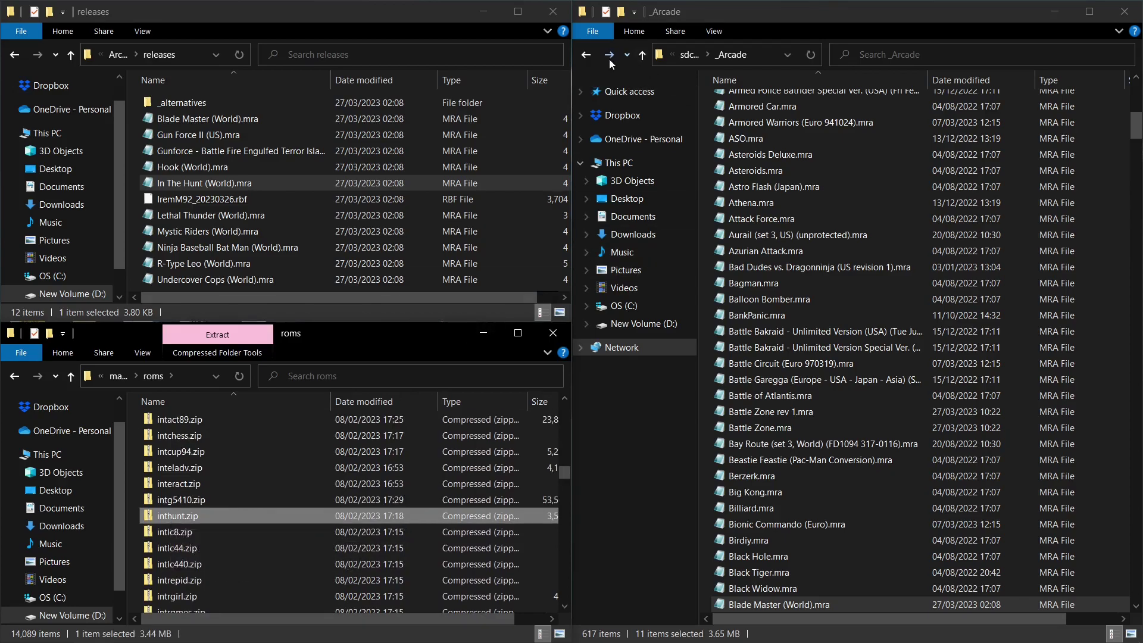
Open the mame folder inside the games folder on the MiSTer SD card
click(688, 55)
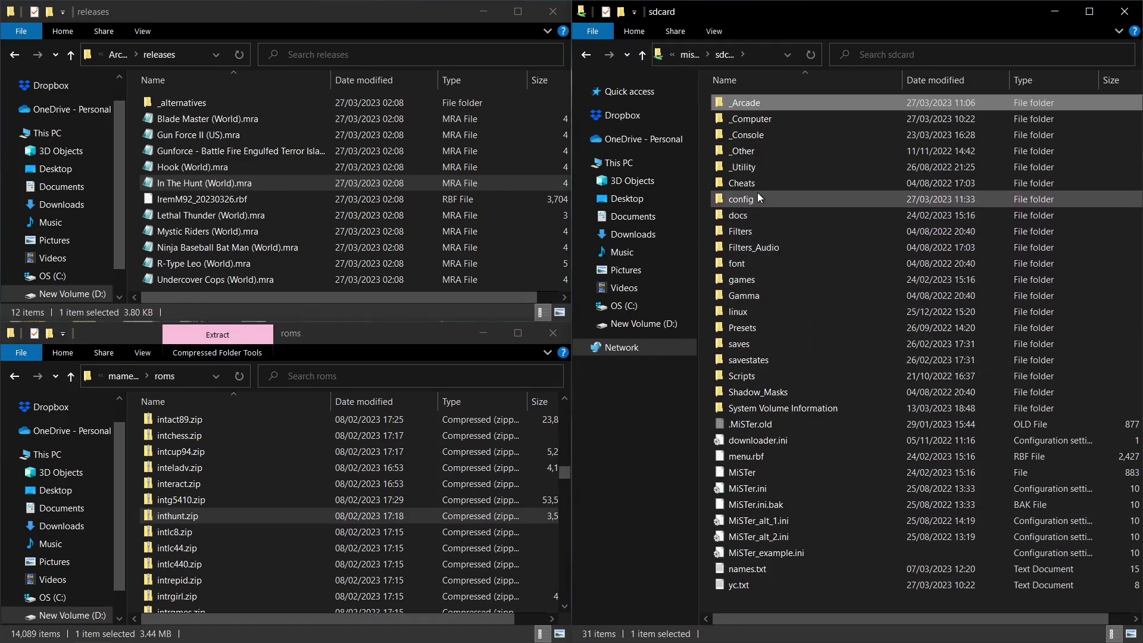
double_click(753, 279)
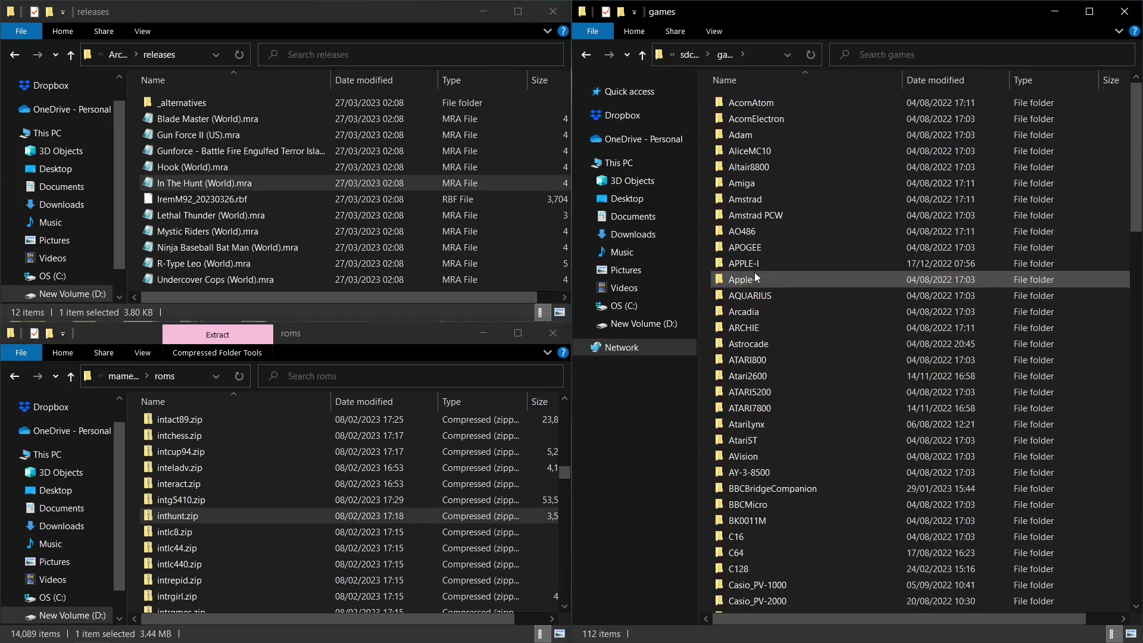
click(762, 364)
scroll(760, 360, down, 18)
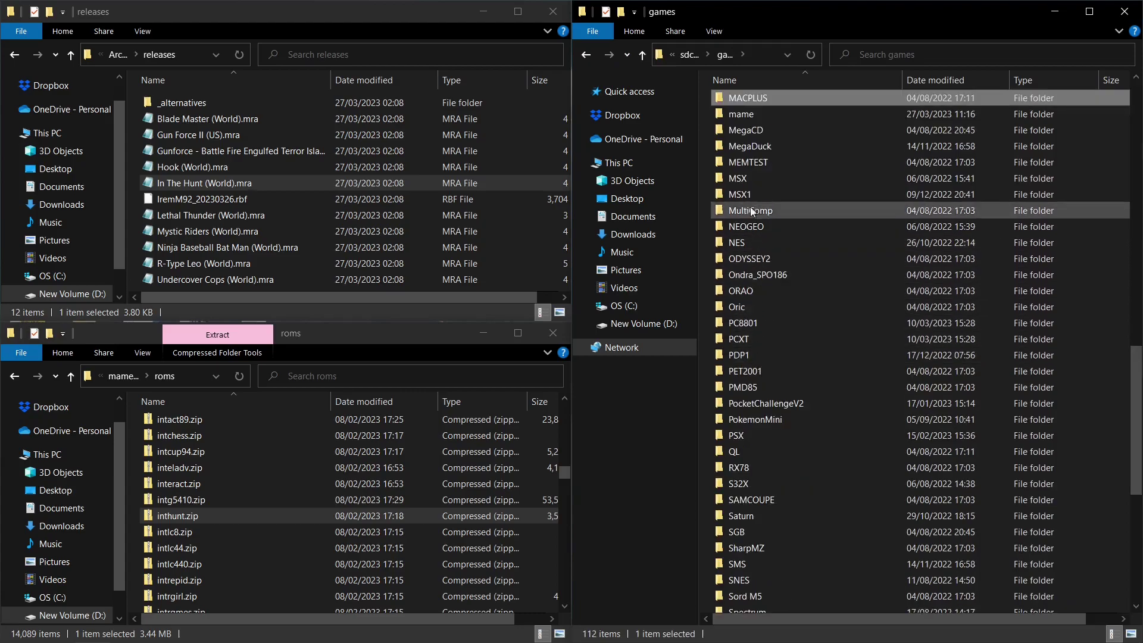
click(734, 117)
double_click(734, 117)
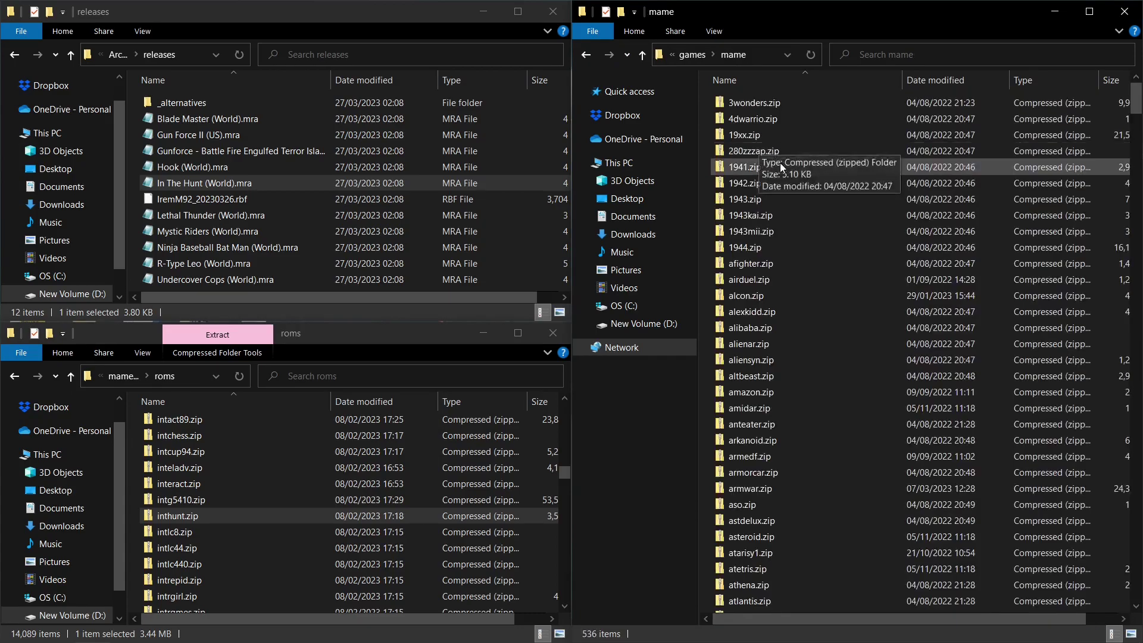
Copy inthunt.zip from the MAME roms folder into games/mame on the SD card, replacing the existing file
right_click(177, 517)
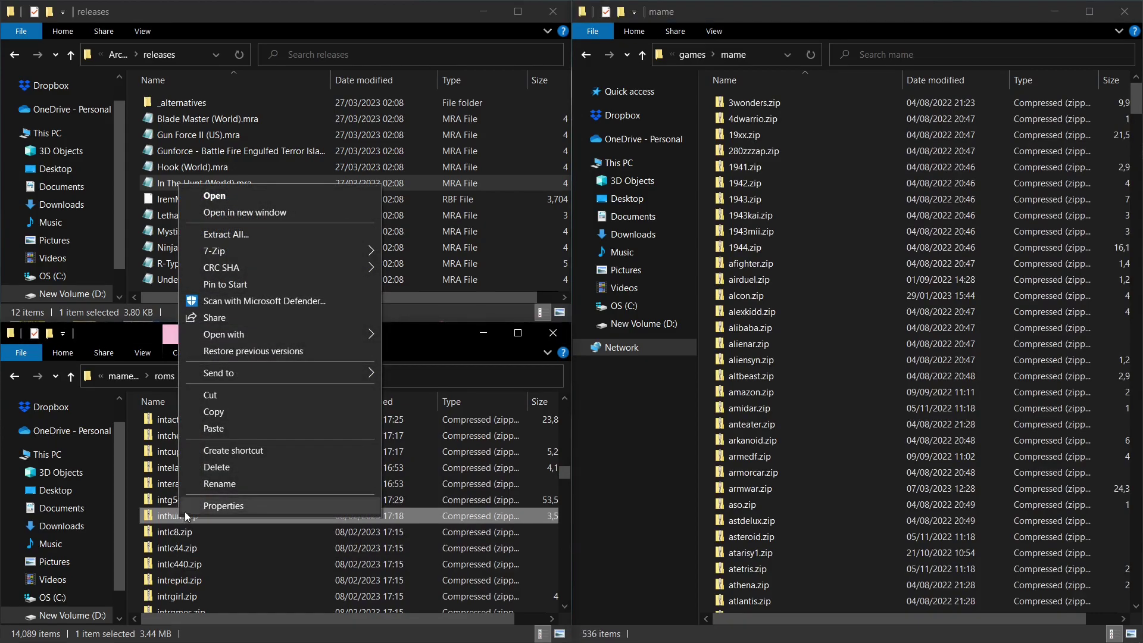
click(232, 412)
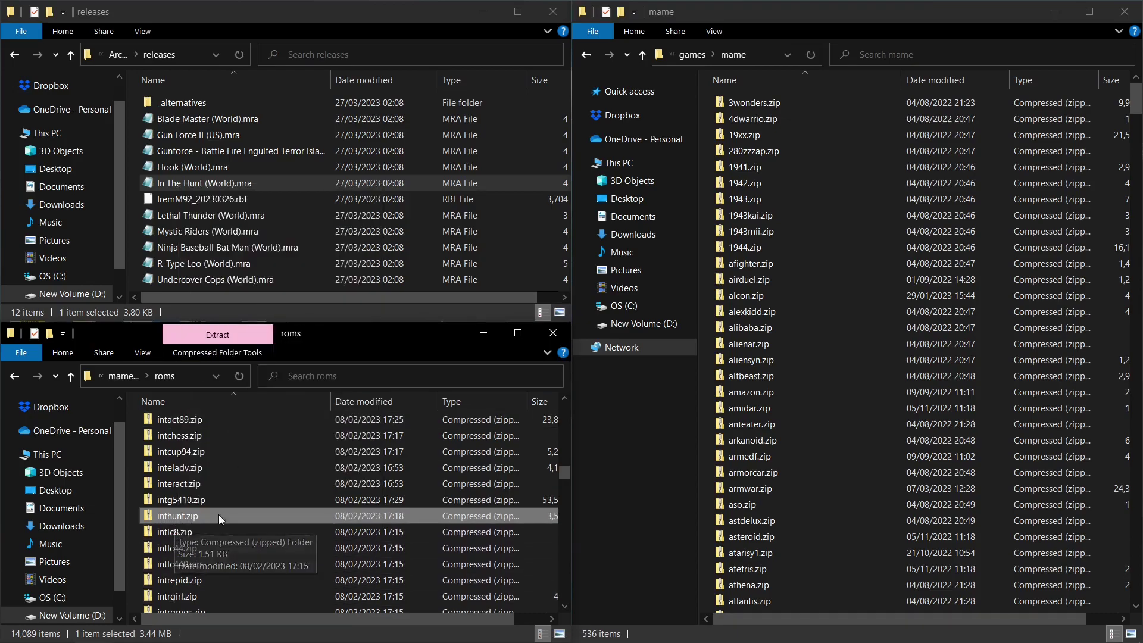
right_click(705, 467)
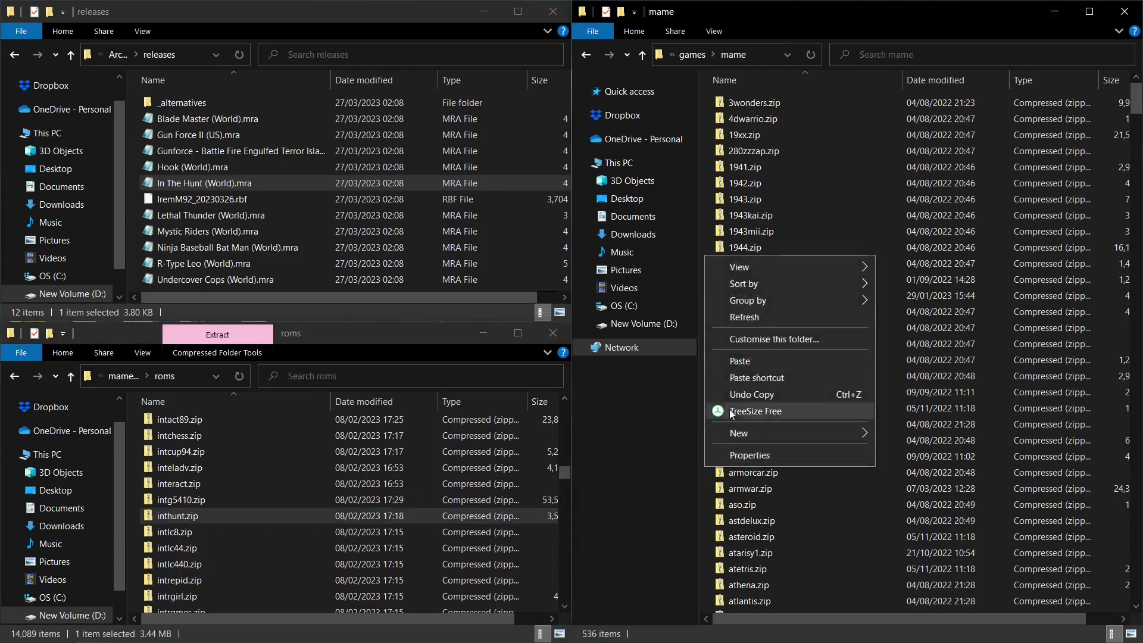
click(748, 359)
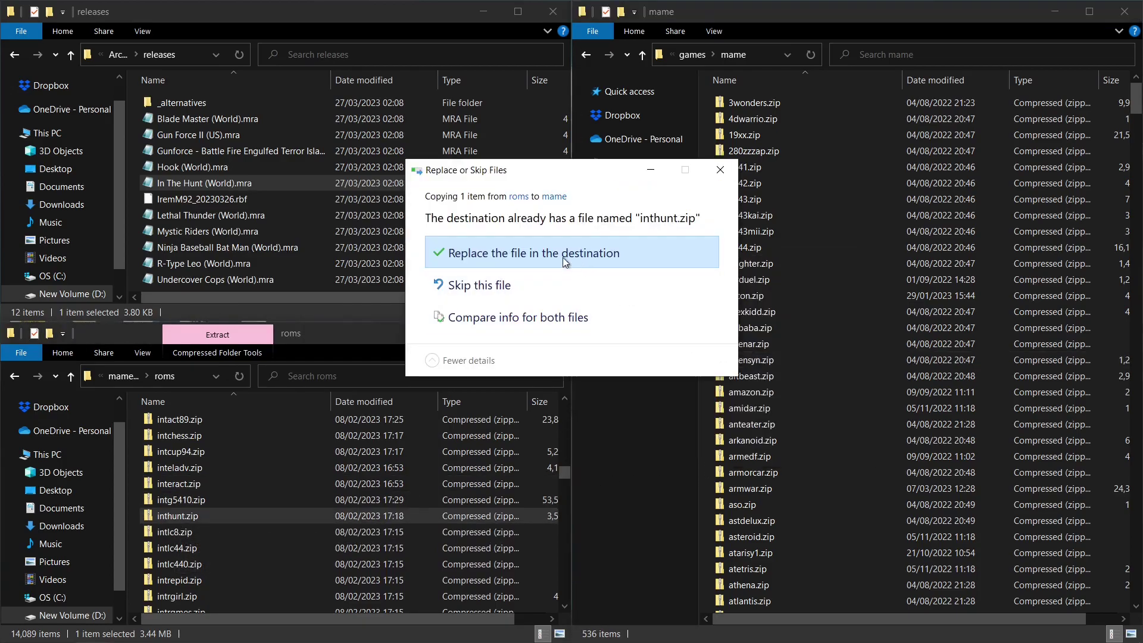
click(542, 255)
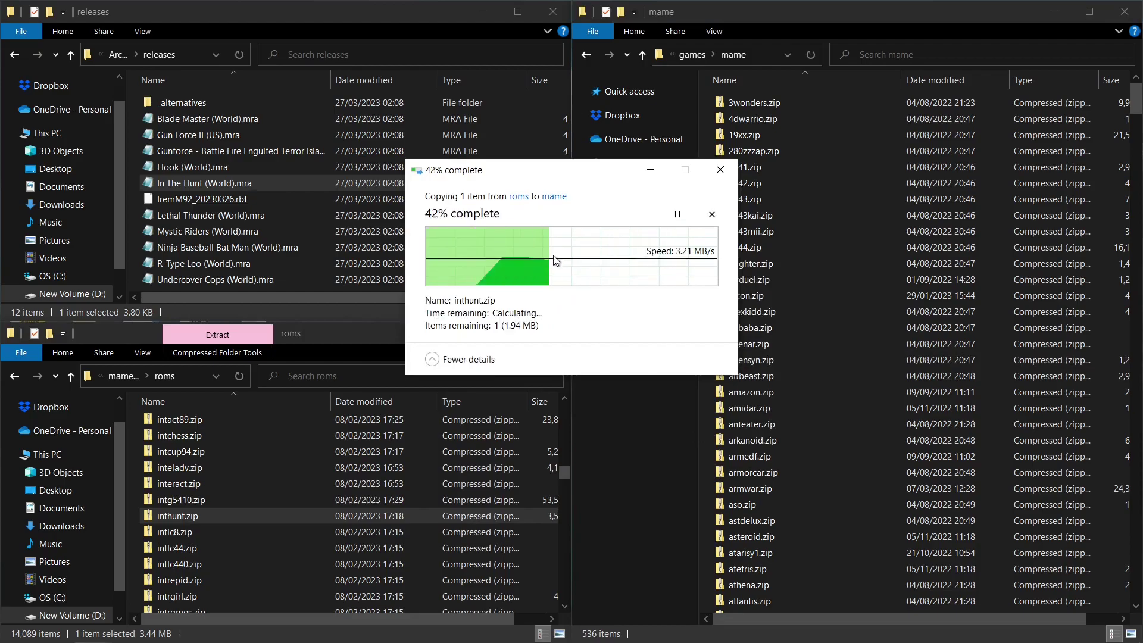